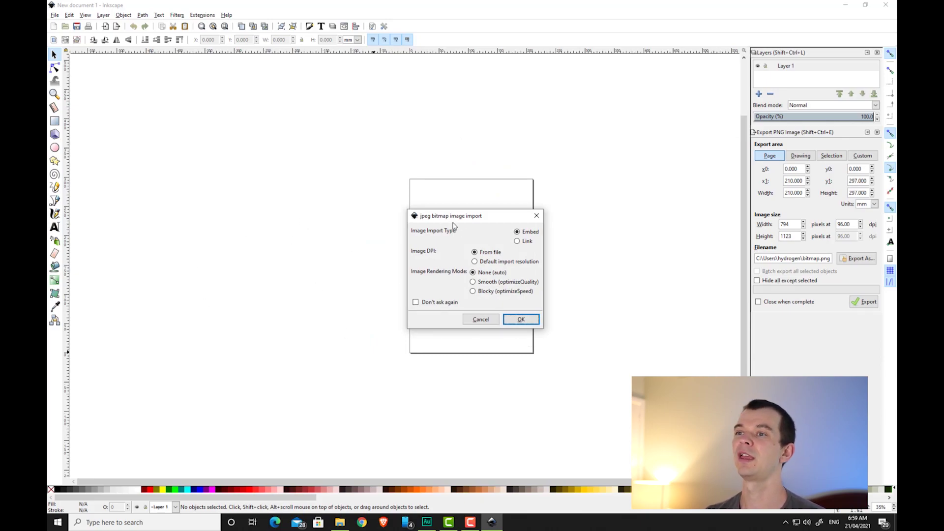
Import the JPEG photo as an embedded image with its DPI taken from the file, and position it over the page
left_click_drag(470, 219, 467, 183)
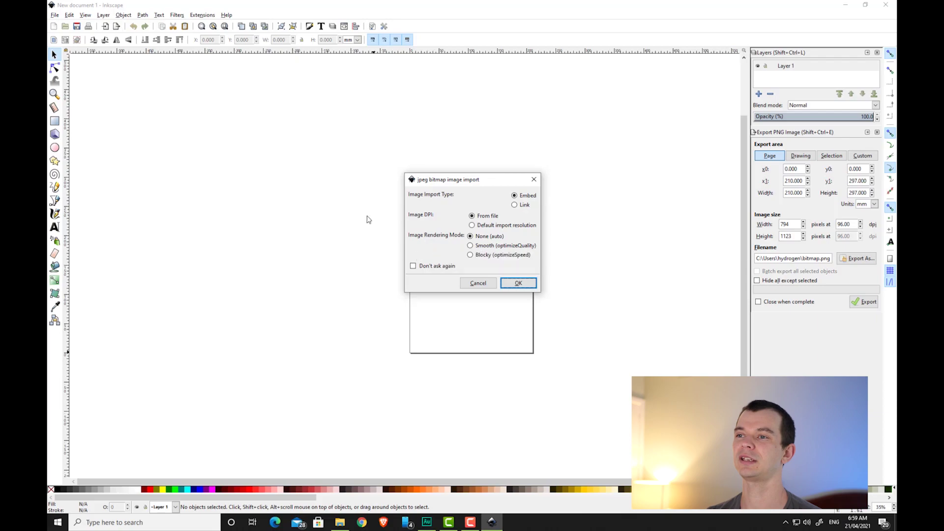
left_click(509, 281)
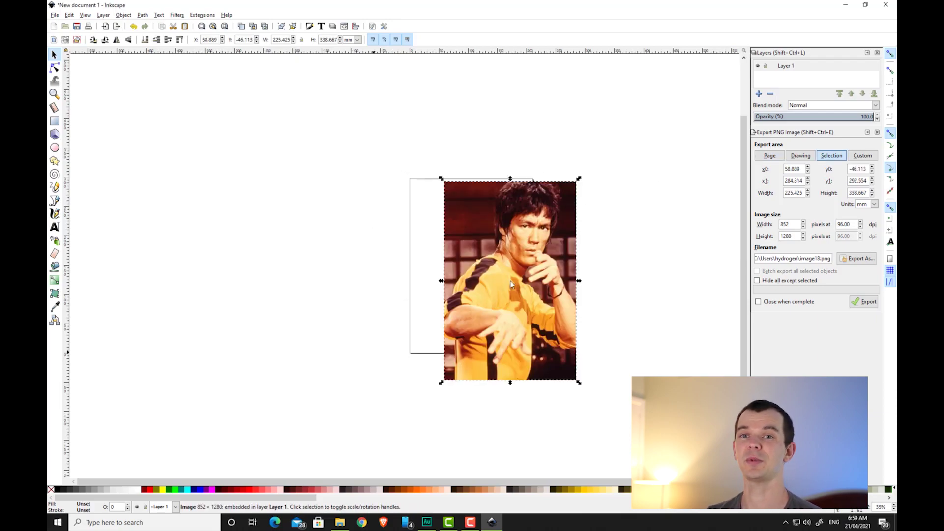
left_click_drag(510, 280, 478, 250)
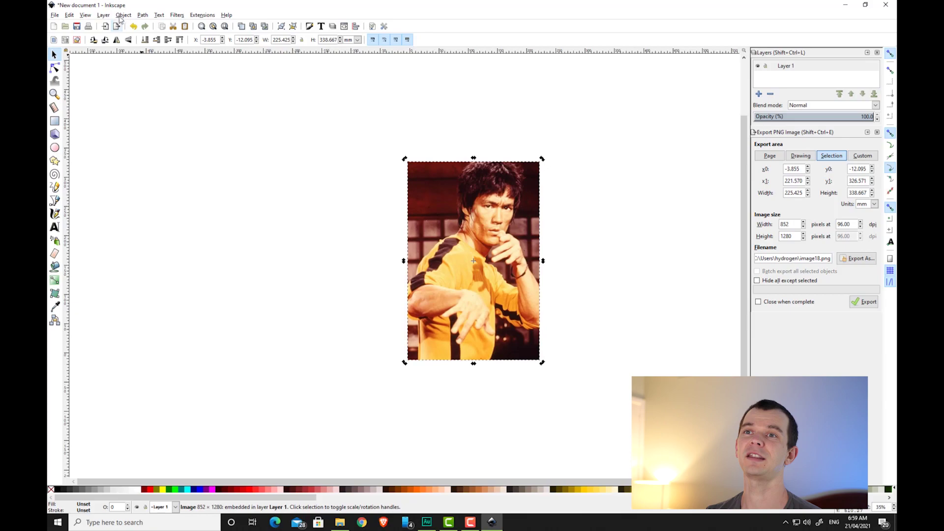
Set up Trace Bitmap for the photo with live preview on, multiple-scan Colors mode and 12 scans
left_click(142, 15)
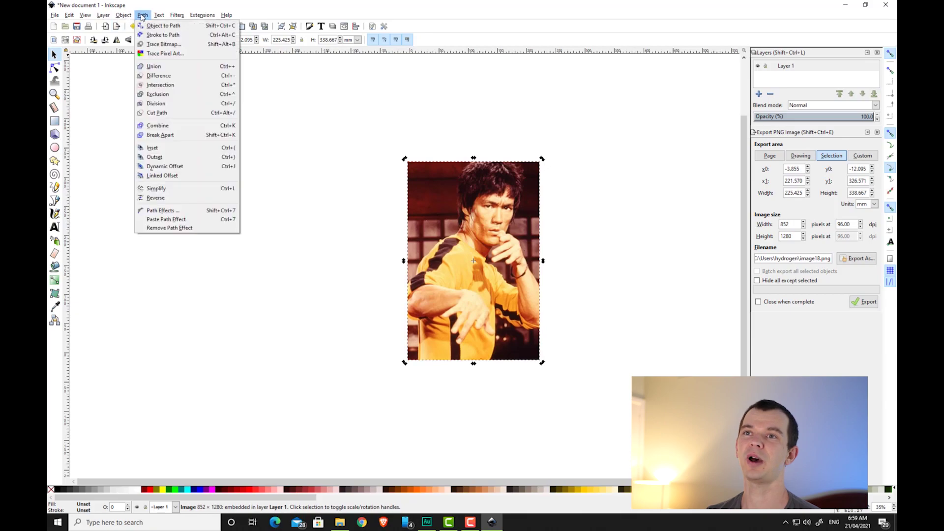
left_click(150, 45)
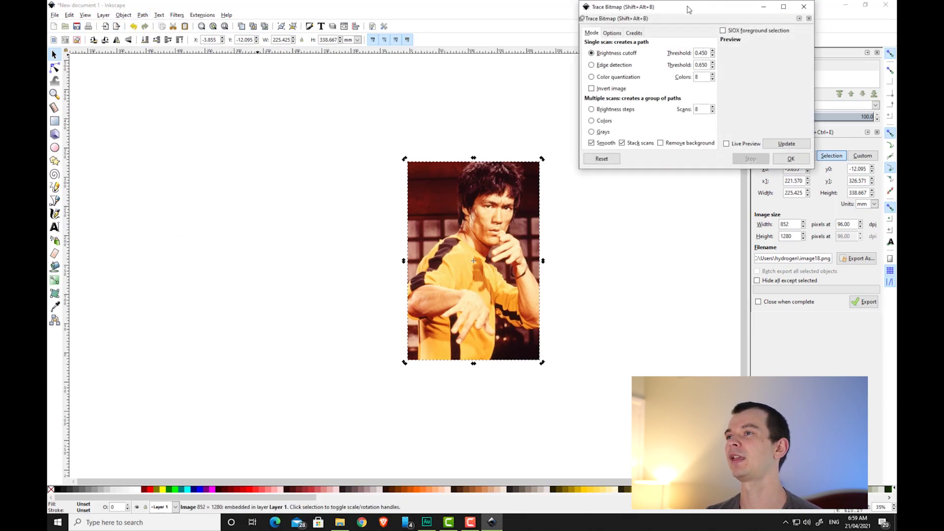
left_click_drag(646, 88, 465, 141)
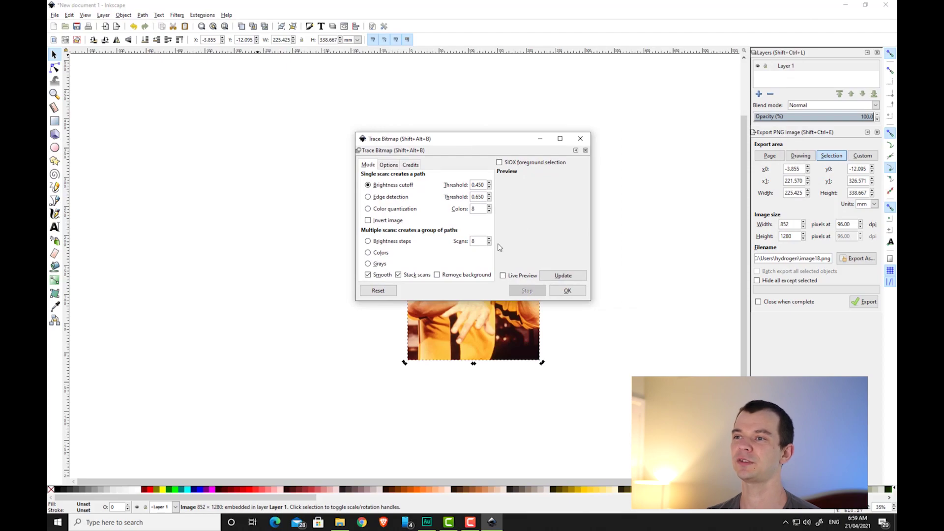
left_click(503, 276)
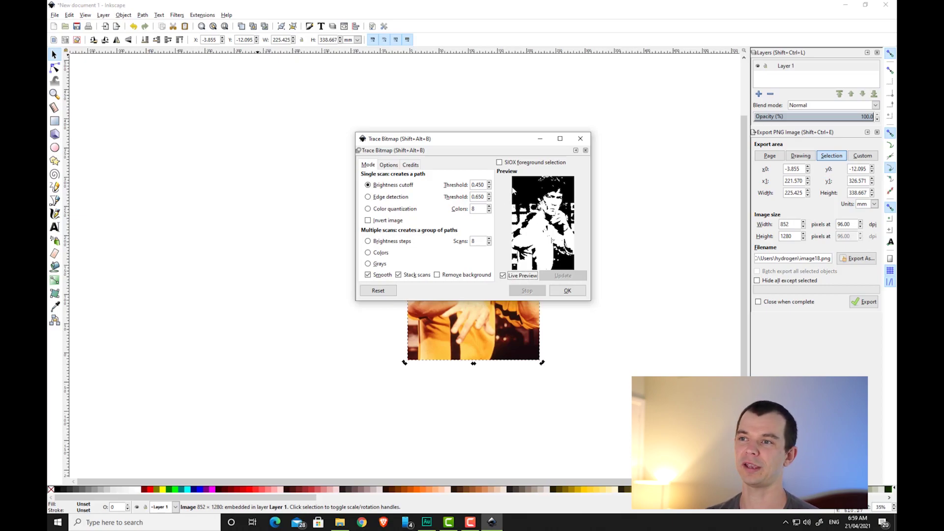
left_click(369, 252)
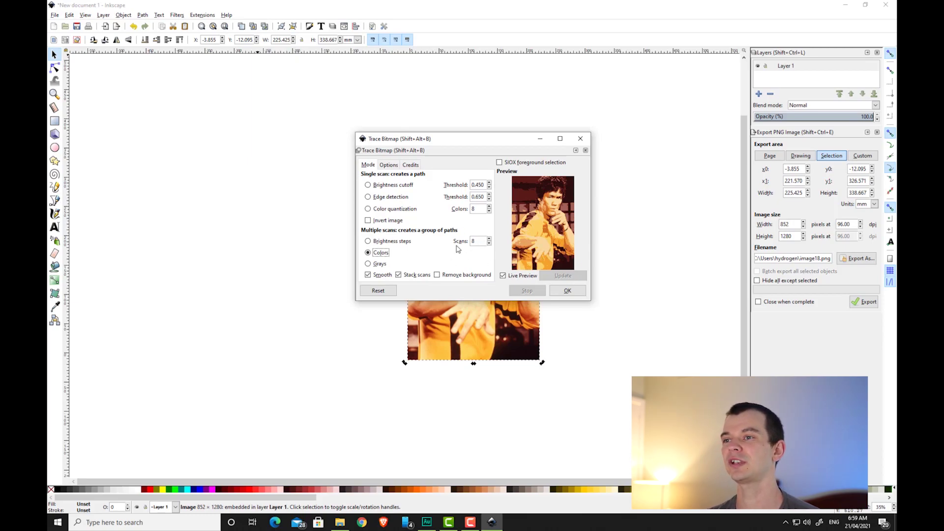
left_click(490, 239)
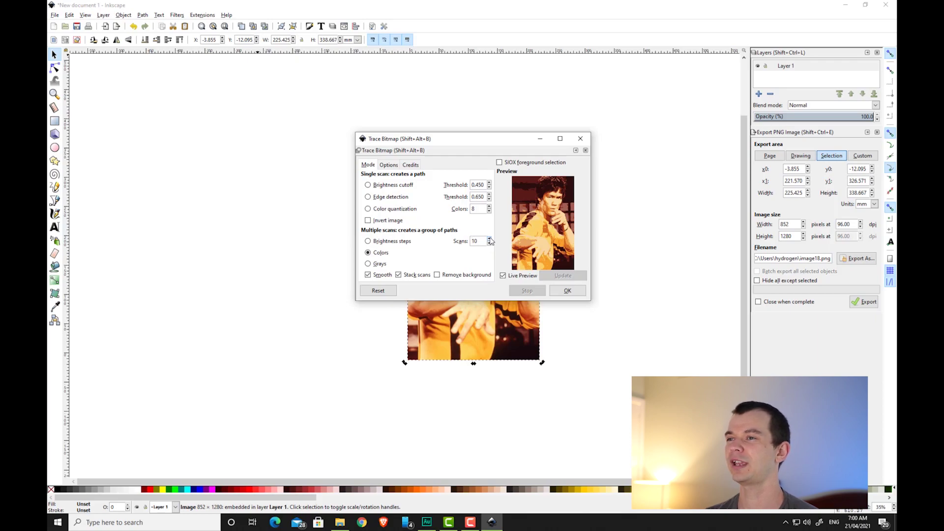
left_click(490, 239)
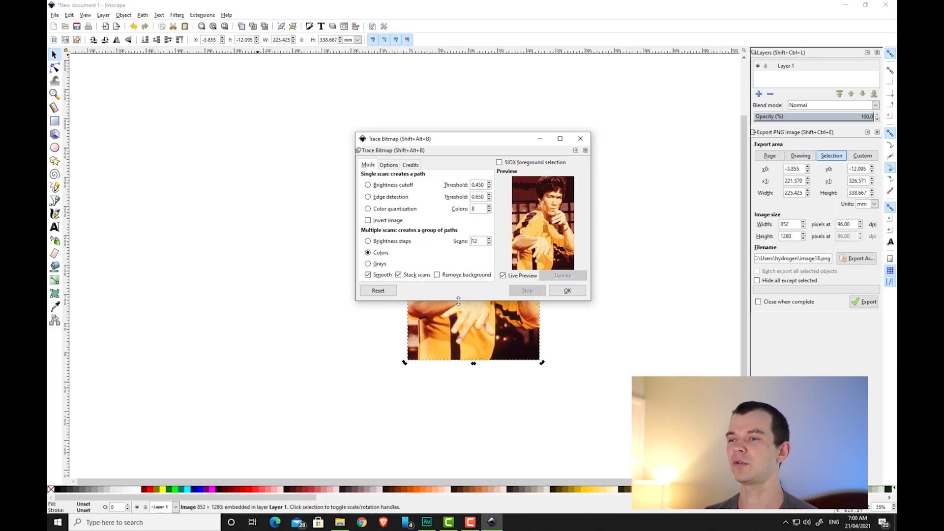
Trace the photo with Smooth and Stack scans enabled and Remove background disabled
left_click(370, 276)
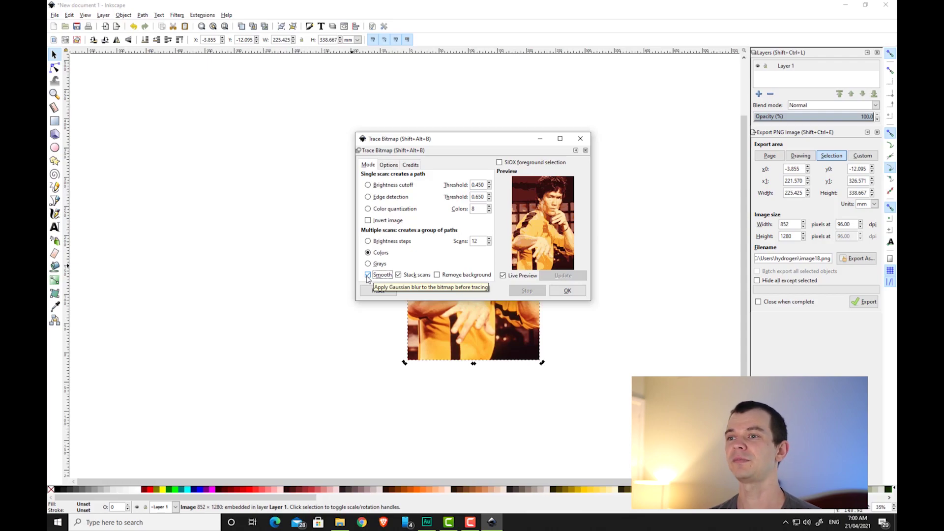
left_click(399, 276)
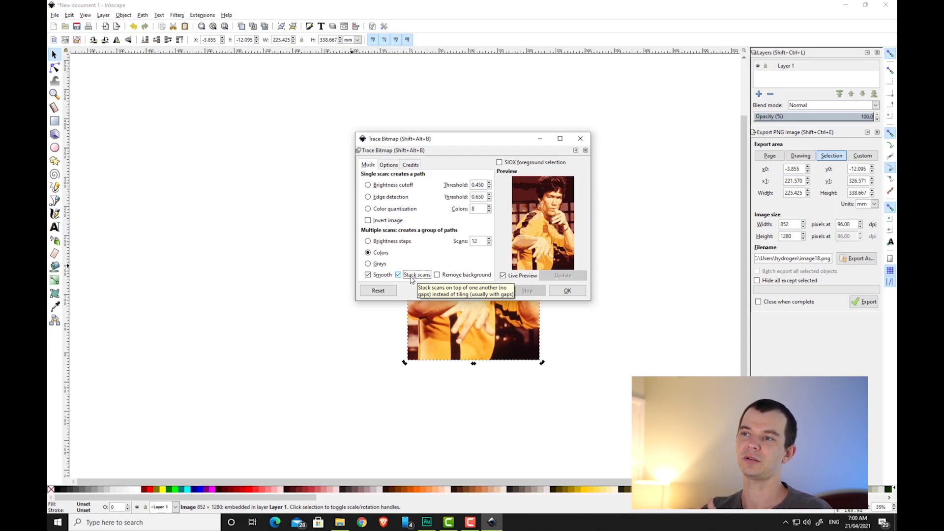
left_click(436, 274)
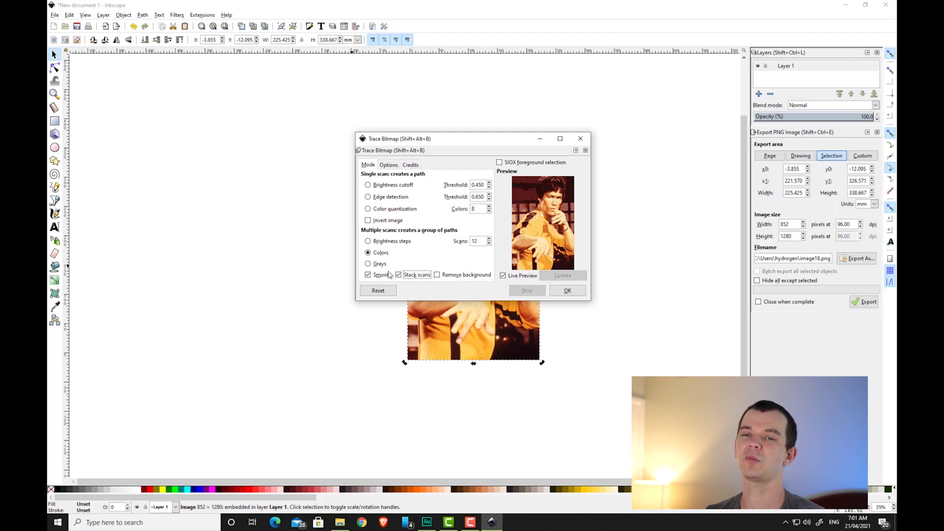
left_click(567, 291)
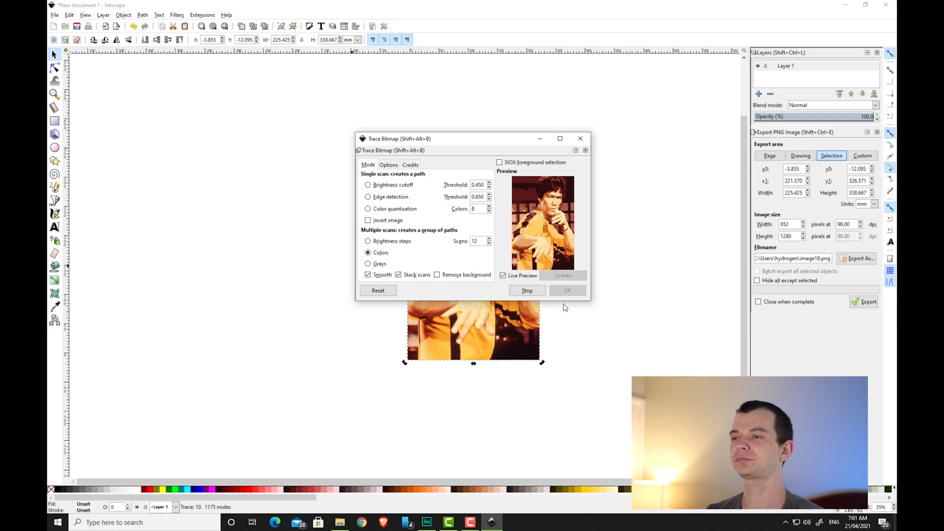
Disable Stack scans for the trace settings and move the stacked trace off to the left of the original photo
left_click(399, 276)
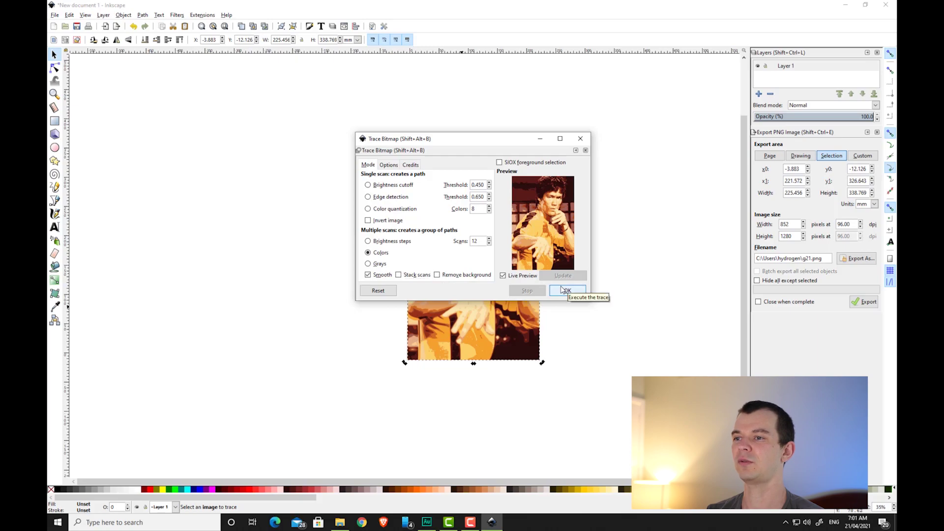
left_click_drag(479, 140, 639, 97)
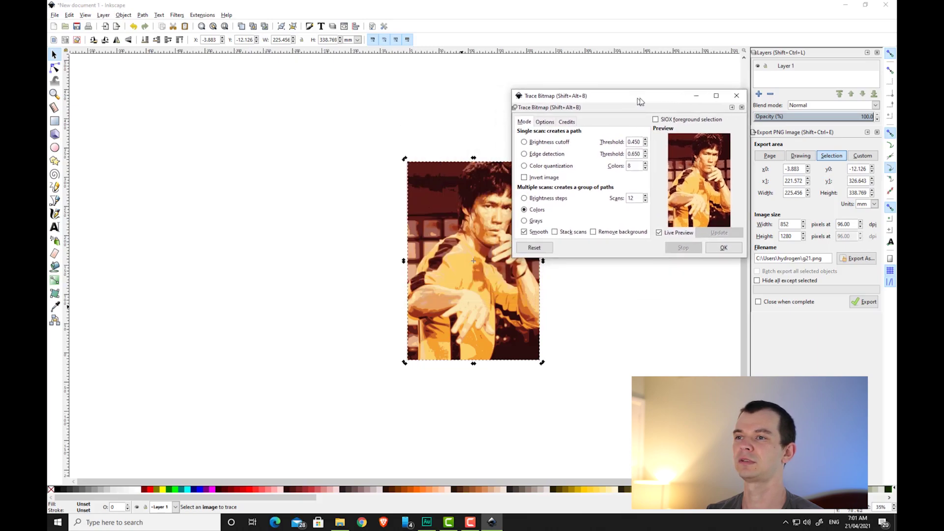
left_click_drag(407, 203, 223, 162)
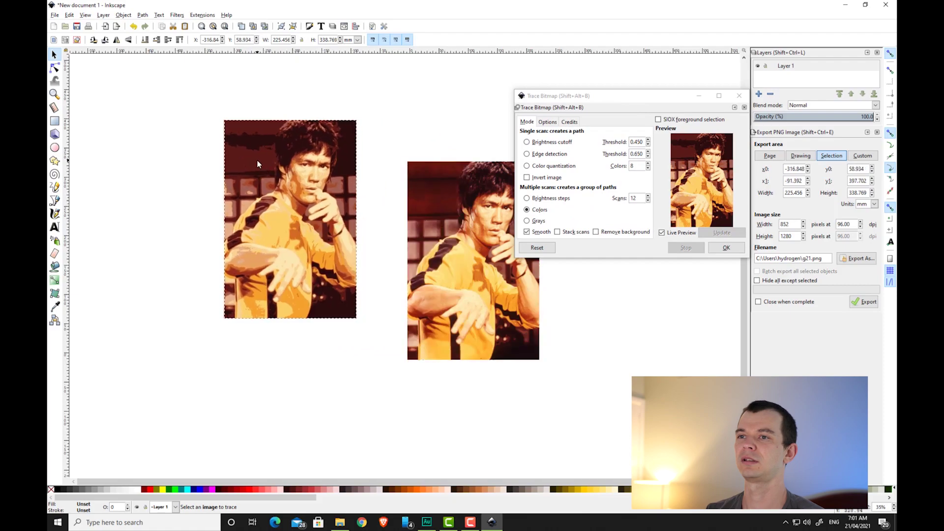
Trace the original photo again in Colors mode with 12 unstacked scans, and close the Trace Bitmap dialog
left_click(507, 295)
left_click(726, 247)
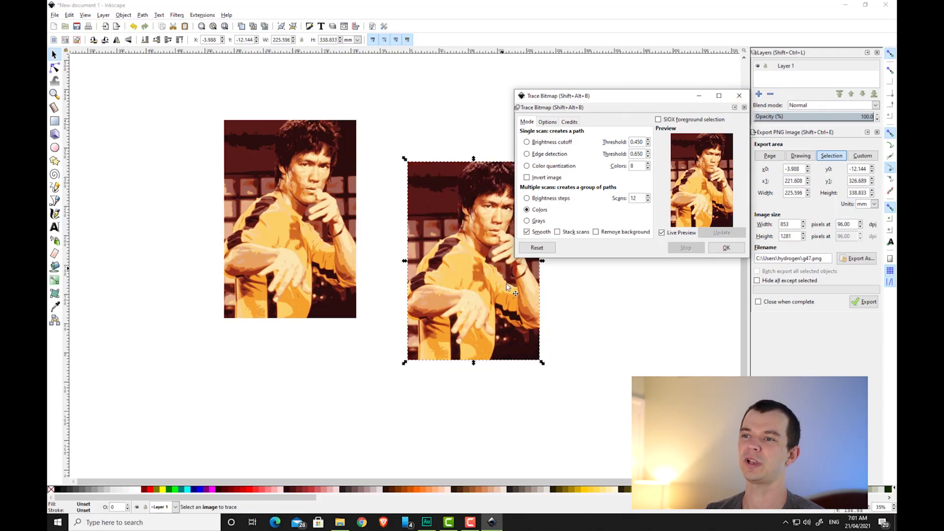
left_click(739, 95)
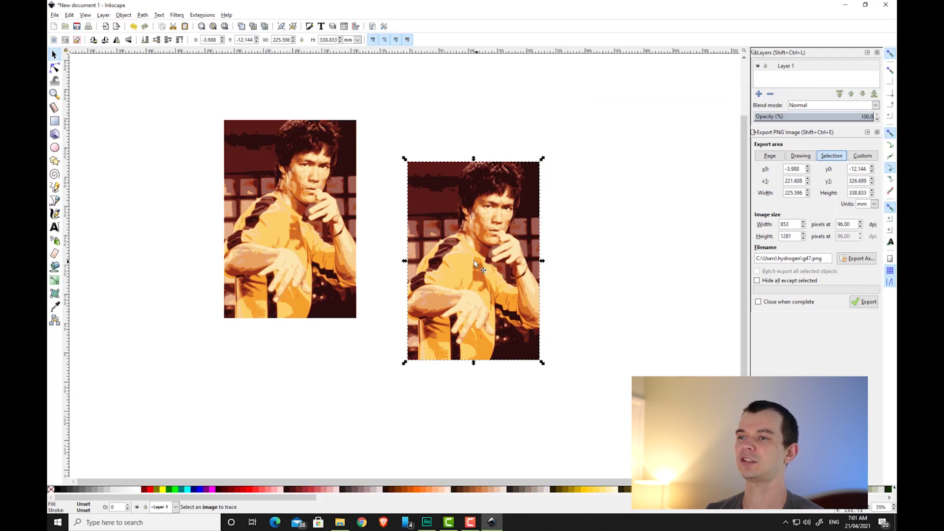
Place the unstacked trace to the right of the original photo and shift the stacked trace slightly closer on the left
mouse_move(480, 261)
left_mouse_down()
mouse_move(550, 238)
mouse_move(634, 231)
left_mouse_up()
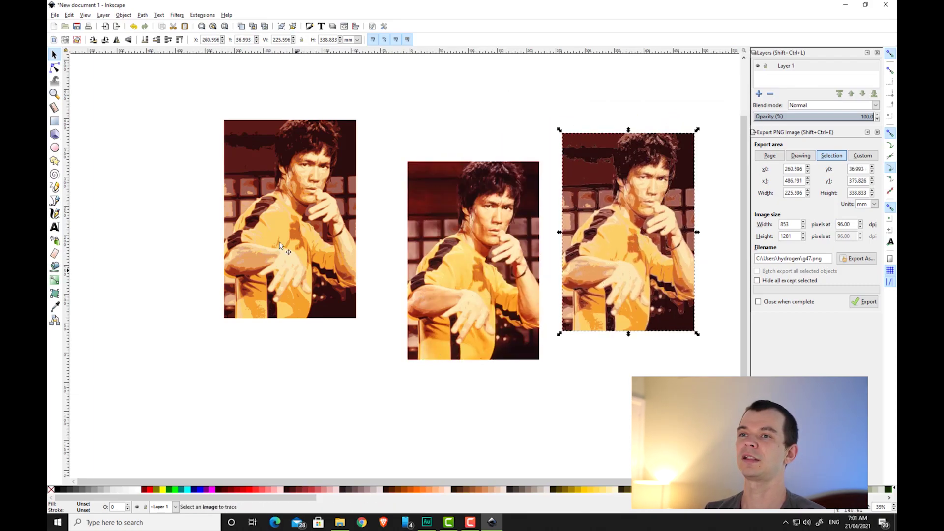
left_click_drag(299, 185, 322, 196)
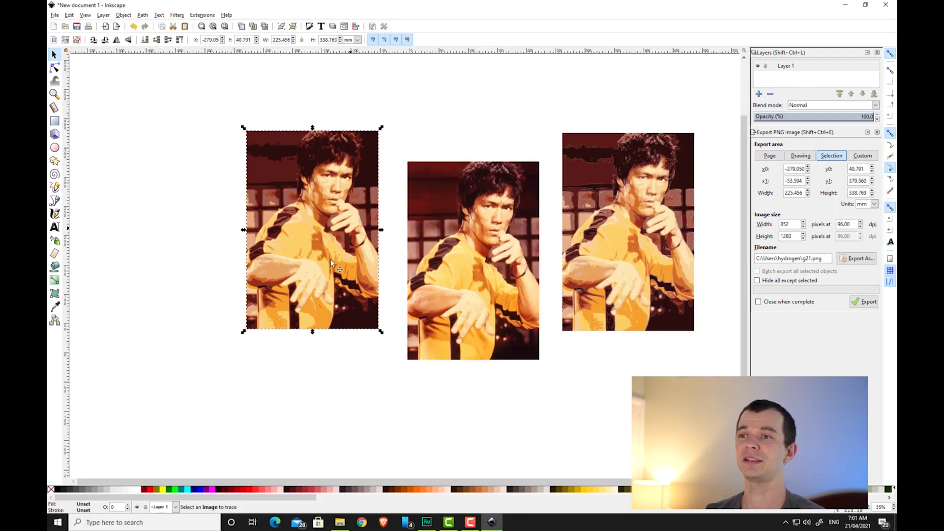
left_click(328, 358)
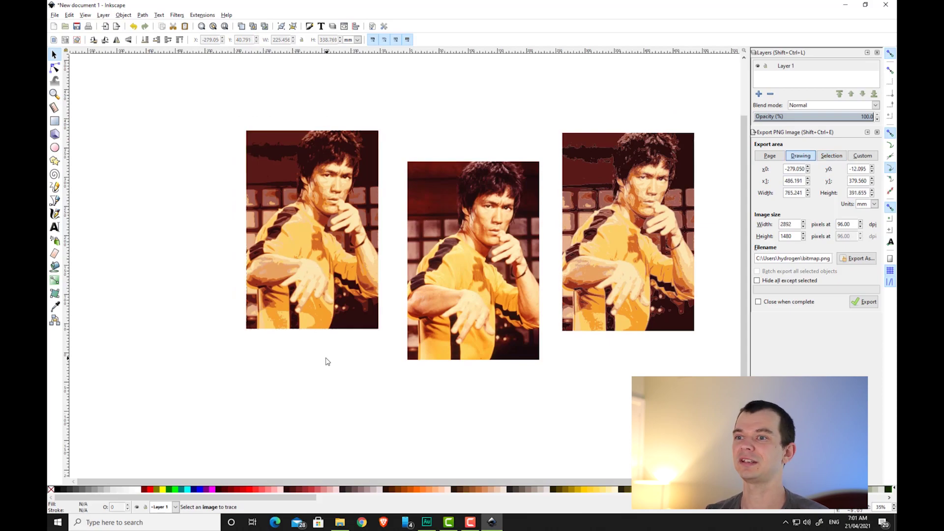
Ungroup the stacked trace to the left of the photo into separate paths
left_click(316, 241)
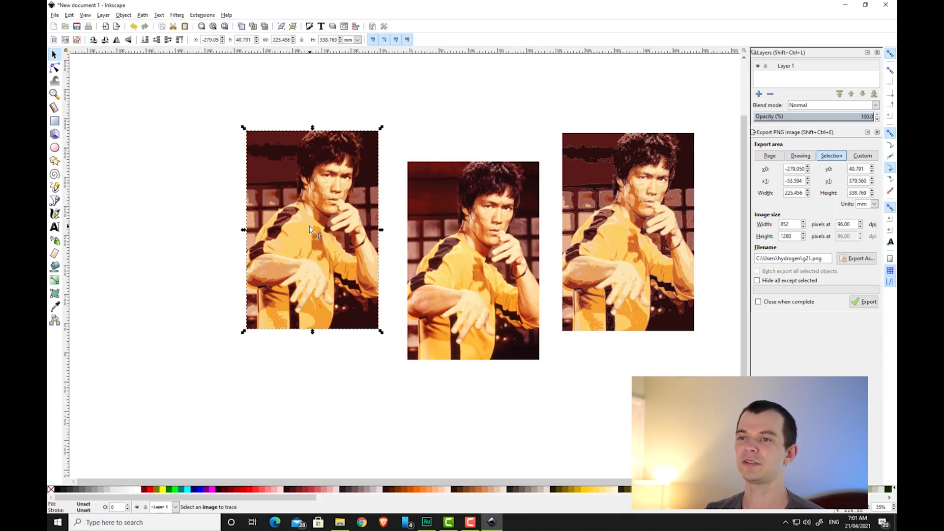
right_click(311, 229)
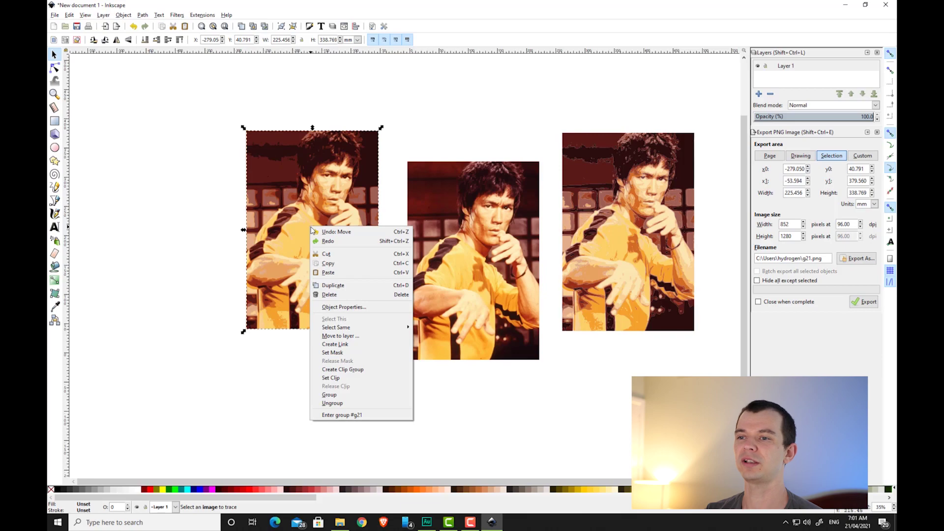
left_click(364, 407)
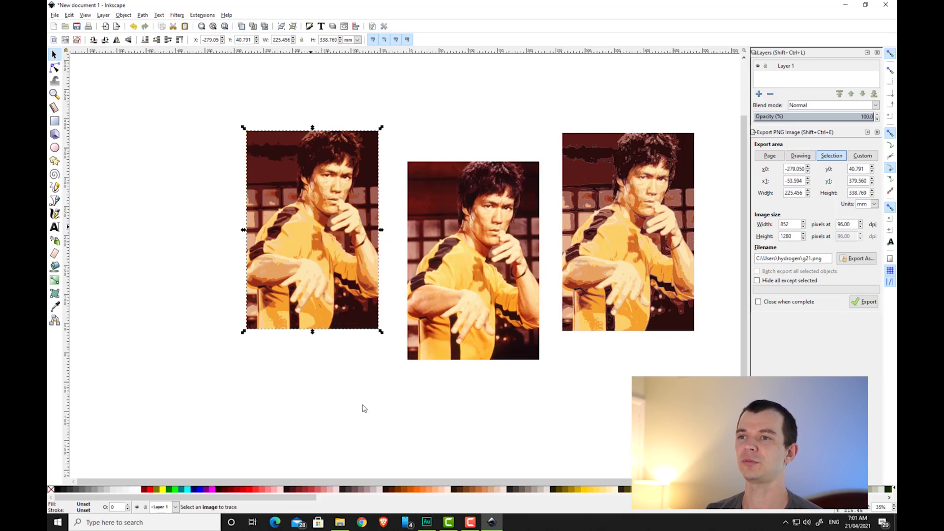
Ungroup the unstacked trace to the right of the photo and clear the selection
left_click(652, 219)
right_click(651, 216)
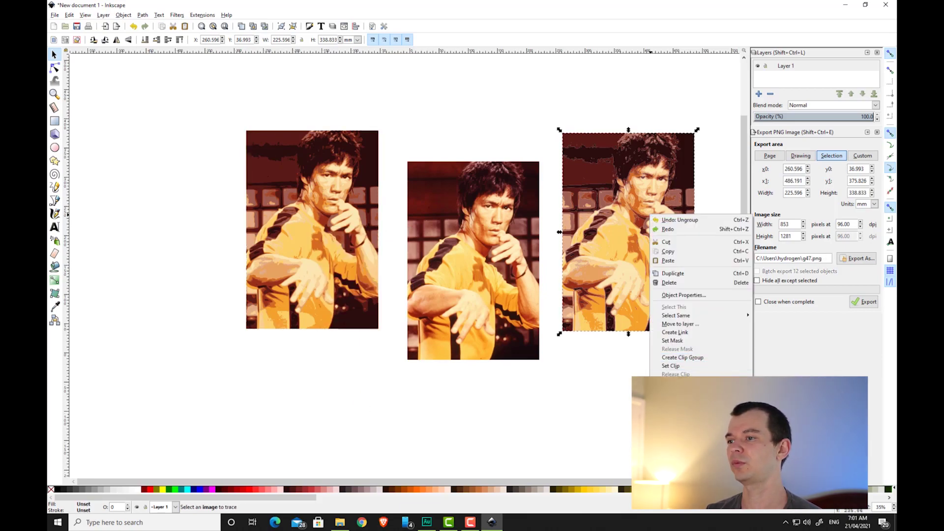
left_click(567, 372)
left_click(567, 372)
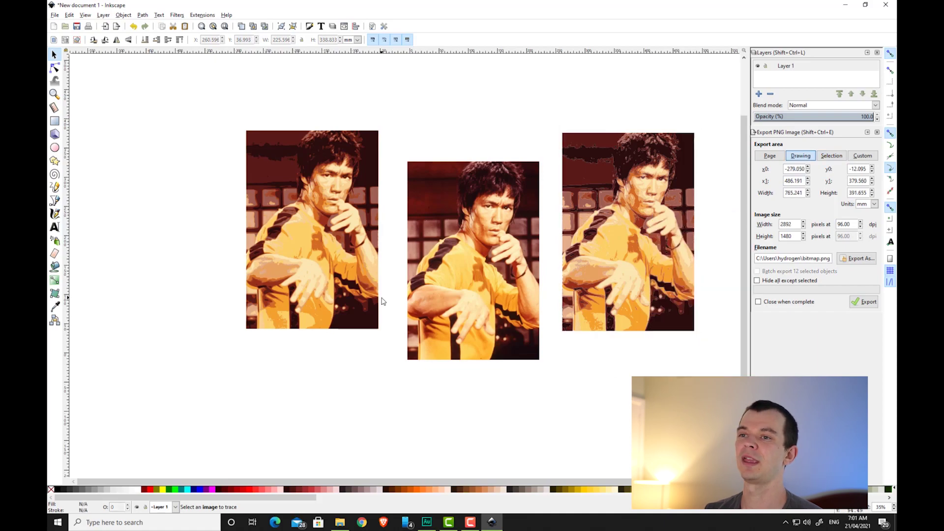
Pull the darkest path well to the left of the stacked trace, and offset the dark red path beneath it up and left
left_click(361, 156)
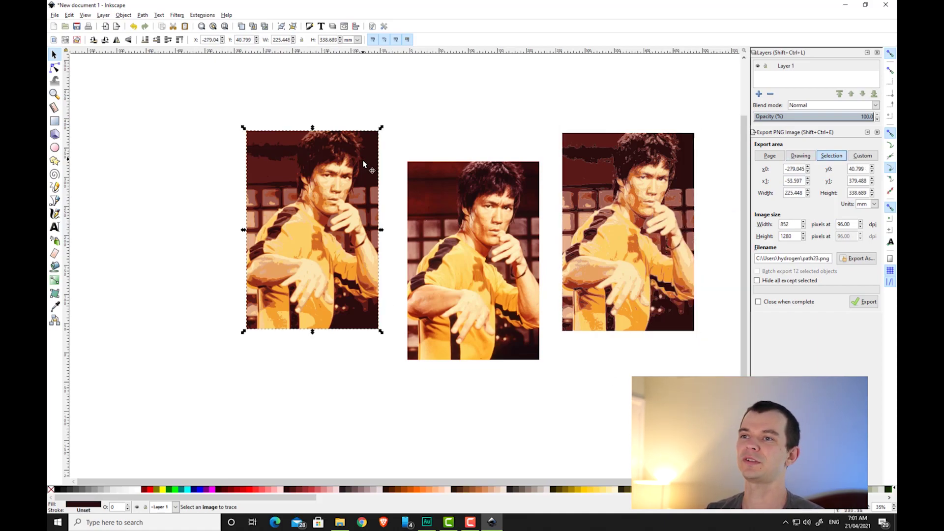
mouse_move(361, 156)
left_mouse_down()
mouse_move(200, 119)
mouse_move(371, 164)
mouse_move(237, 131)
mouse_move(201, 137)
left_mouse_up()
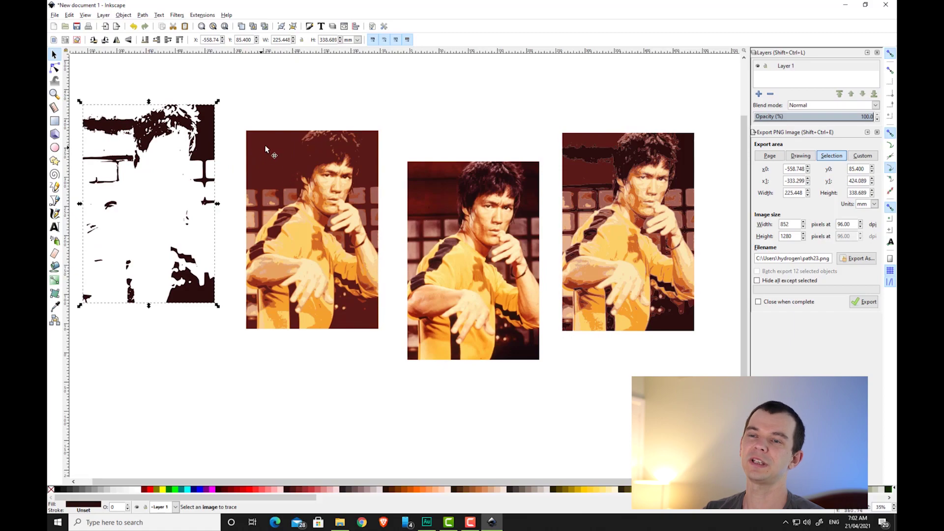
left_click(278, 179)
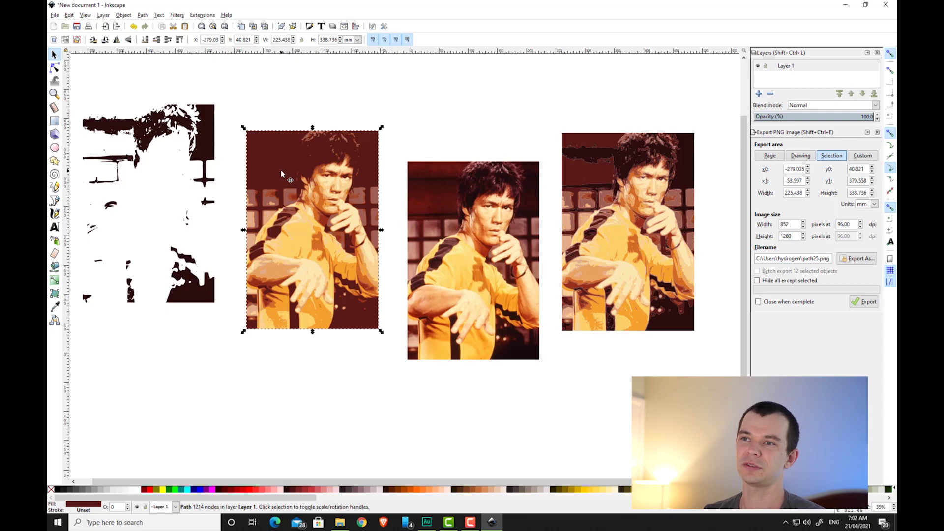
mouse_move(281, 170)
left_mouse_down()
mouse_move(256, 123)
mouse_move(249, 141)
left_mouse_up()
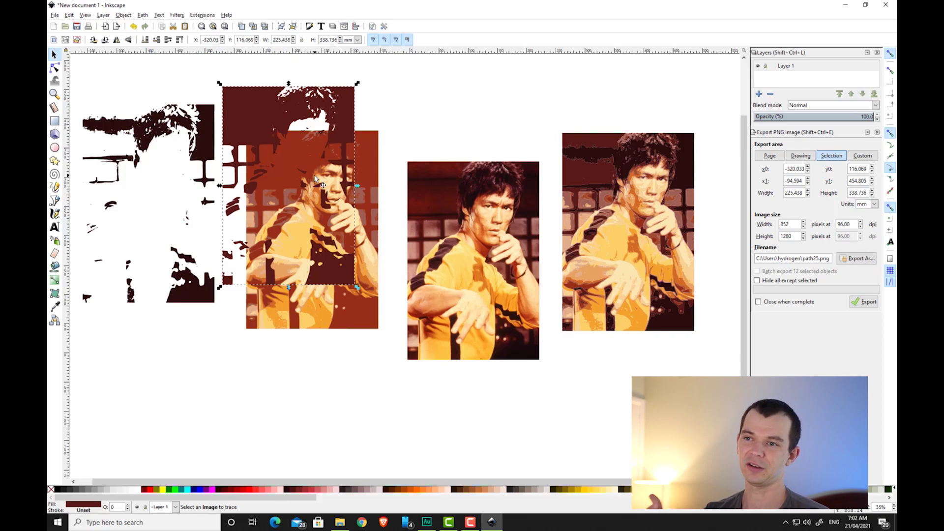
Slide the darkest path of the unstacked trace to the right to expose its gaps, and move it back over the trace
left_click(632, 197)
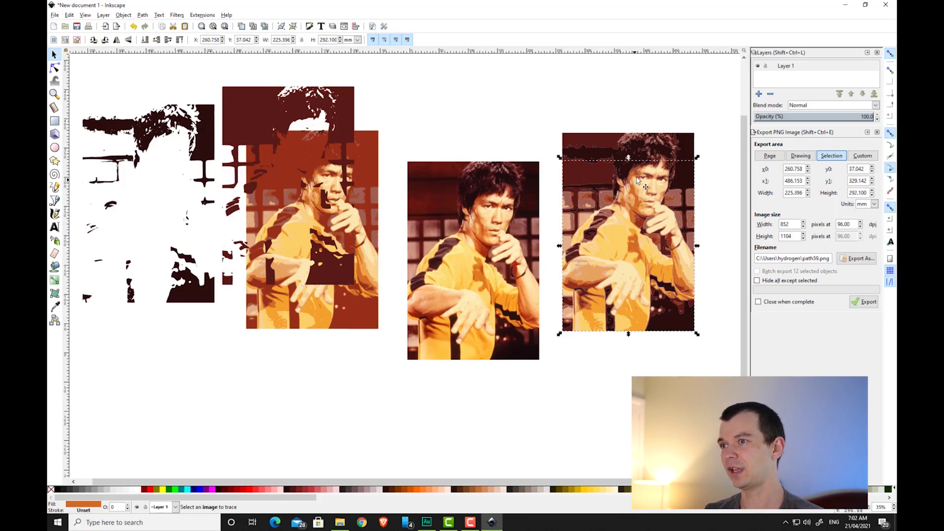
left_click(708, 239)
left_click(679, 163)
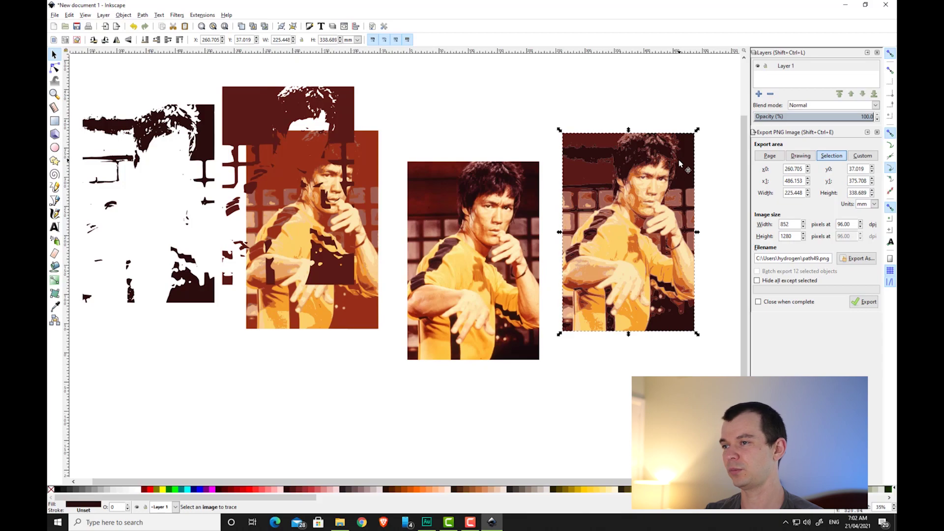
right_click(680, 164)
left_click(680, 165)
left_click_drag(687, 177, 729, 179)
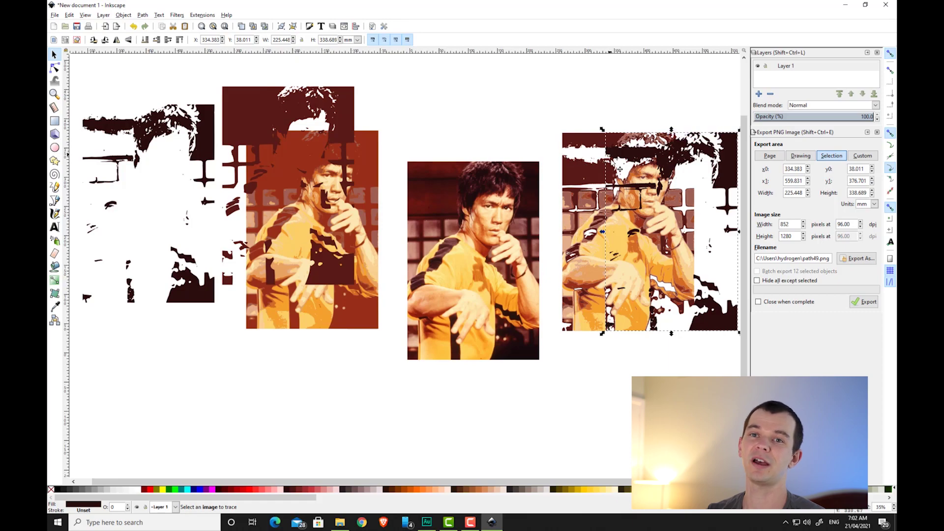
mouse_move(621, 164)
left_mouse_down()
mouse_move(575, 164)
mouse_move(619, 164)
left_mouse_up()
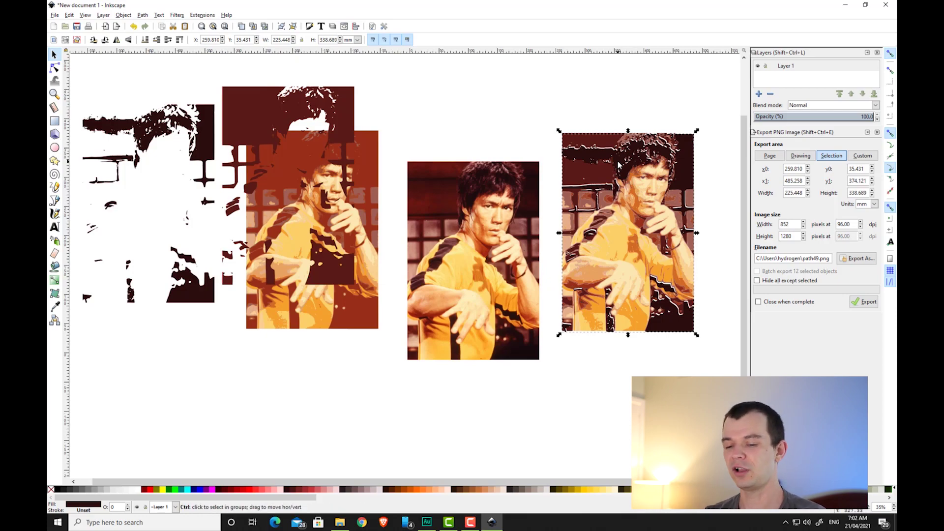
Set the darkest path back in place over the unstacked trace's gaps and undo the extra shift made to it
left_click_drag(619, 165, 620, 164)
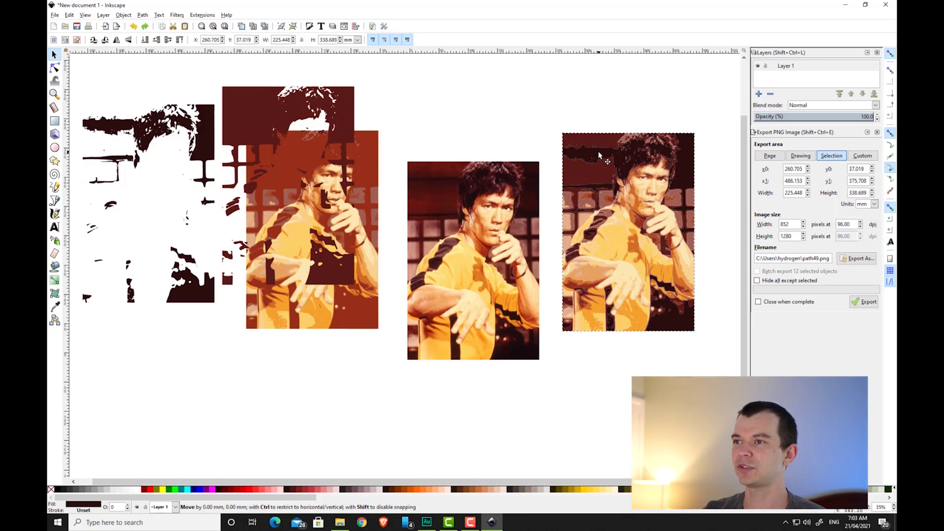
left_click_drag(600, 157, 596, 155)
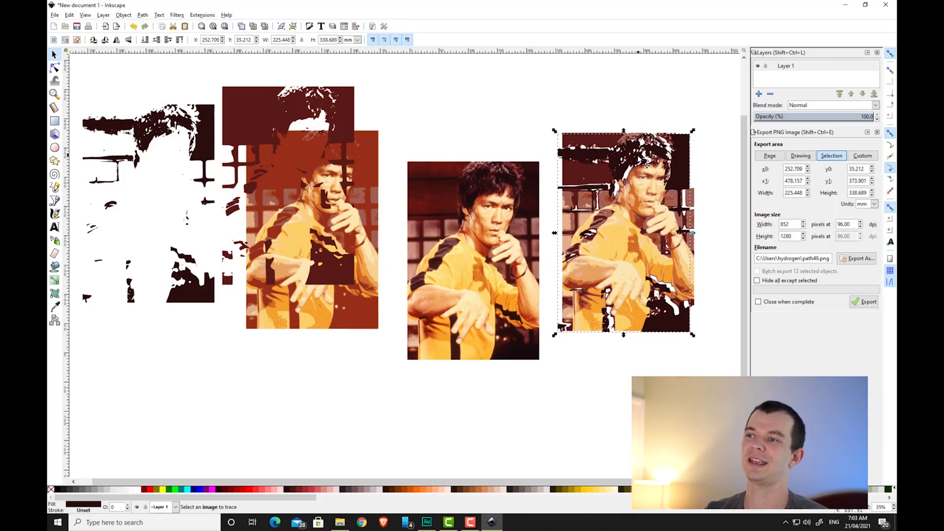
key("ctrl+z")
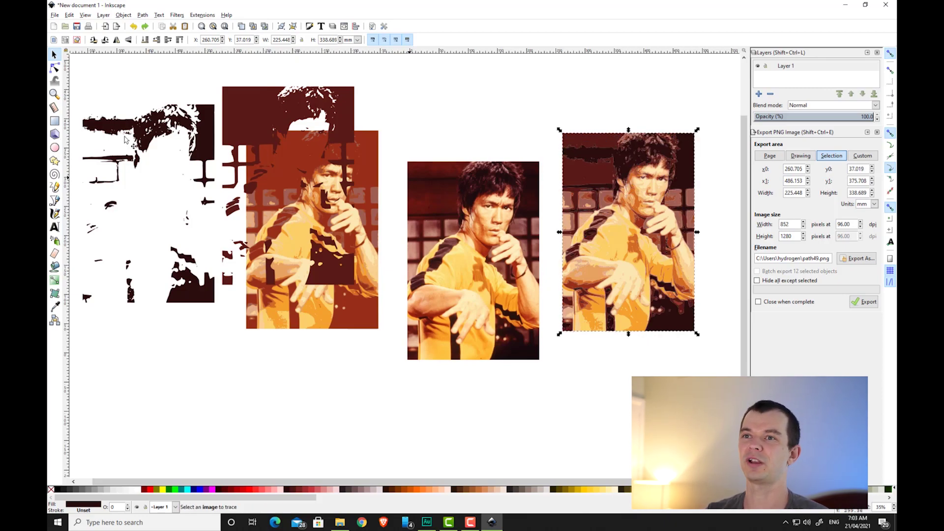
Return the offset paths to the stacked trace, and try spreading its colour paths across the canvas before undoing those moves
left_click_drag(267, 128, 291, 166)
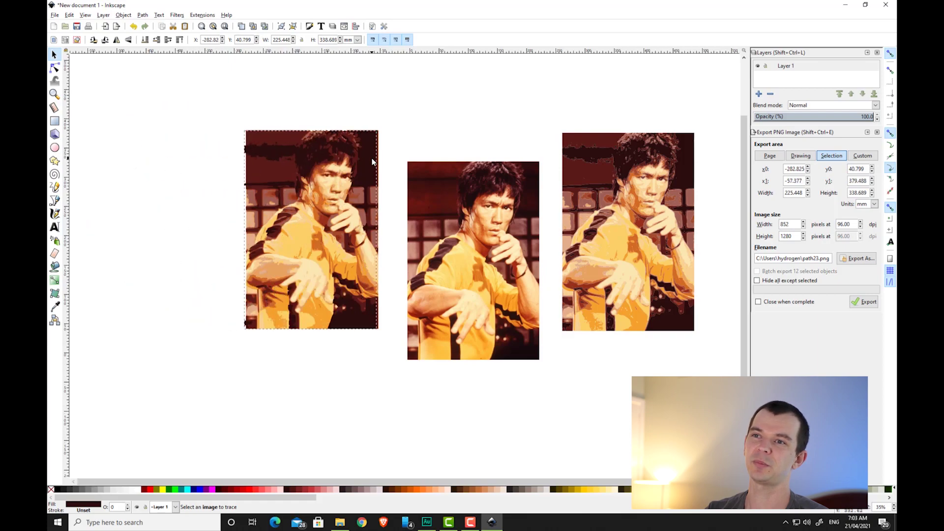
mouse_move(372, 162)
left_mouse_down()
mouse_move(244, 156)
mouse_move(285, 153)
mouse_move(267, 240)
mouse_move(281, 153)
mouse_move(344, 164)
mouse_move(302, 147)
left_mouse_up()
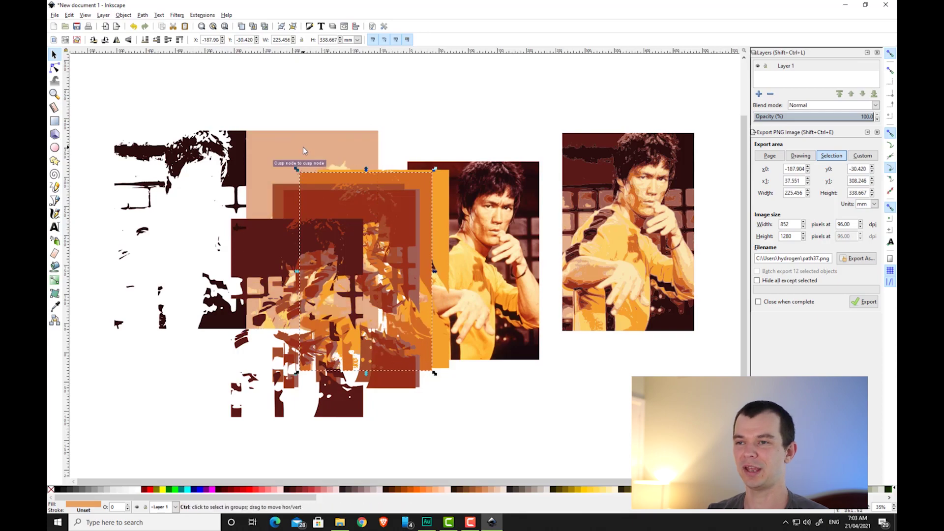
key("ctrl+z")
key("ctrl+z")
key("ctrl+z")
key("ctrl+z")
key("ctrl+z")
key("ctrl+z")
key("ctrl+z")
key("ctrl+z")
key("ctrl+z")
key("ctrl+z")
key("ctrl+z")
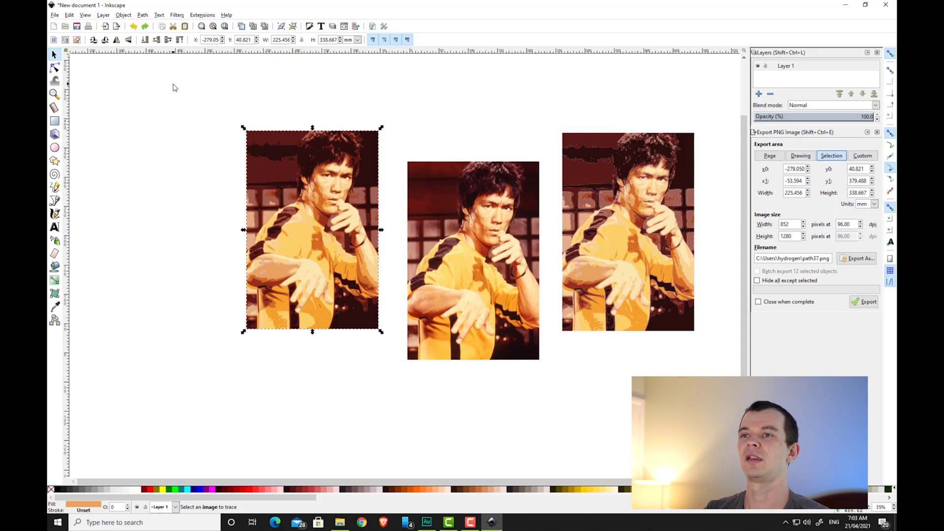
Delete the stacked trace and the original photo, and move the unstacked trace onto the page
mouse_move(150, 79)
left_mouse_down()
mouse_move(363, 209)
mouse_move(555, 442)
left_mouse_up()
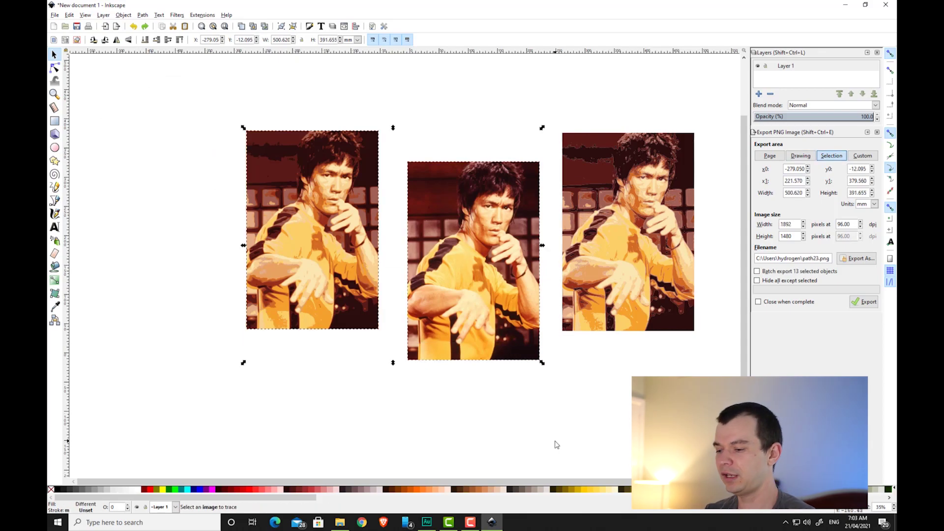
key("Delete")
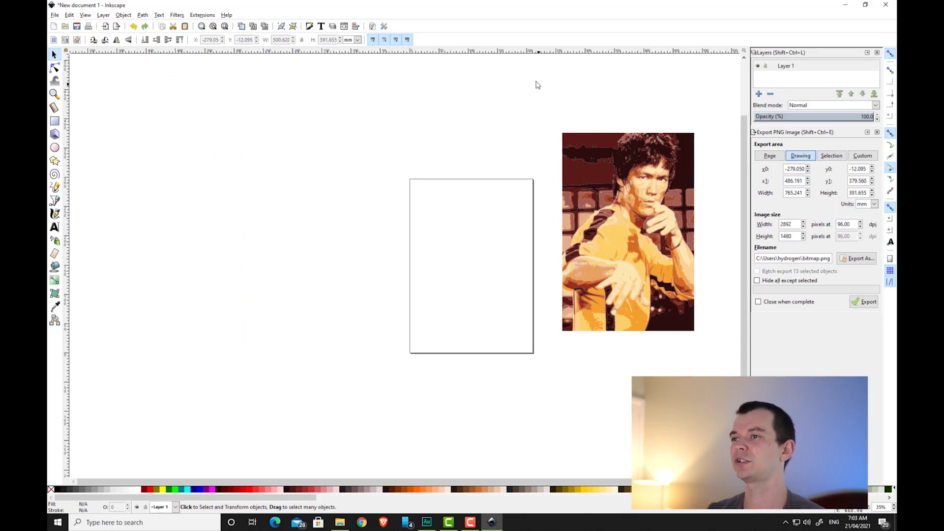
key("ctrl+shift+n")
left_click(504, 288)
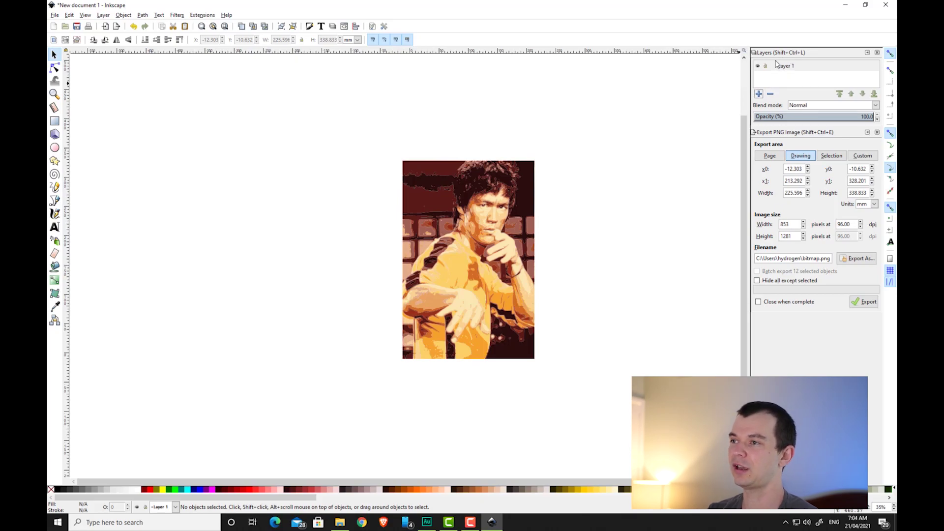
Add twelve layers with their default names, Layer 2 through Layer 13, each above the current layer
left_click(759, 94)
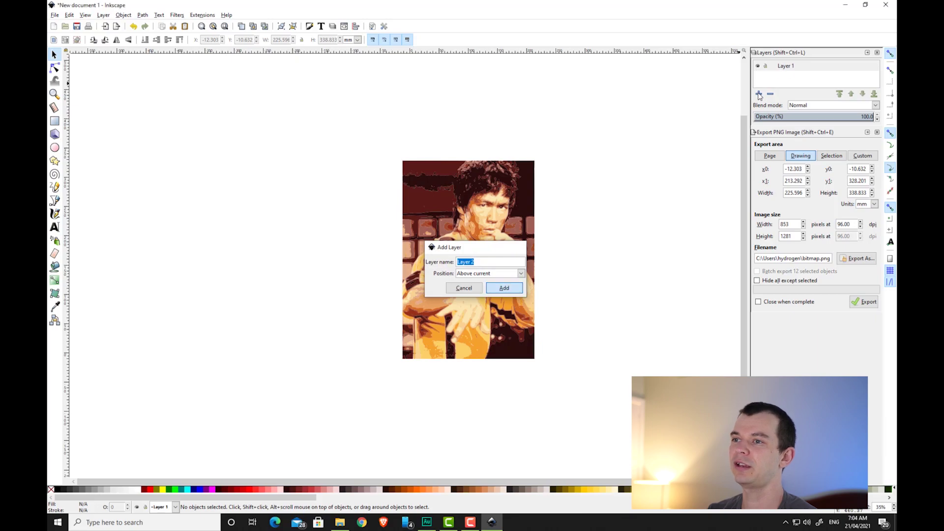
key("Return")
left_click(759, 94)
key("Return")
left_click(759, 94)
key("Return")
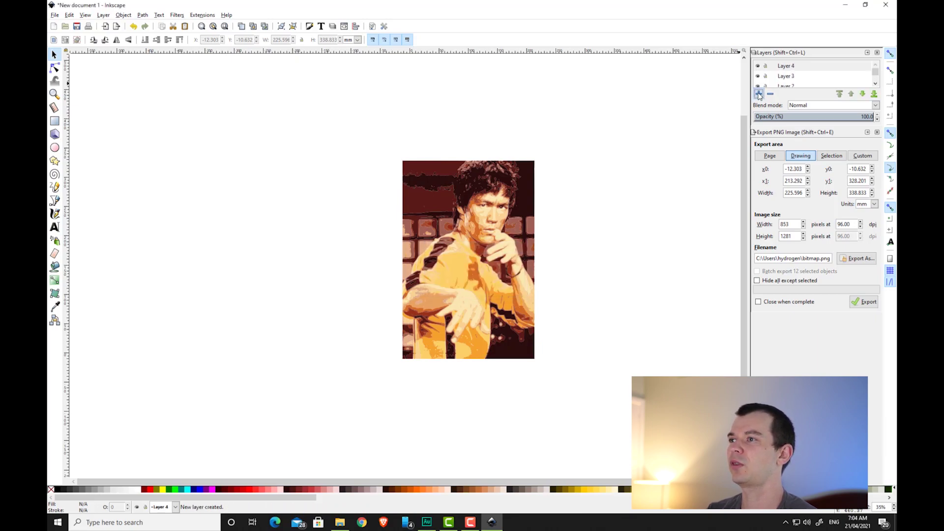
left_click(760, 94)
key("Return")
left_click(760, 93)
key("Return")
left_click(759, 94)
key("Return")
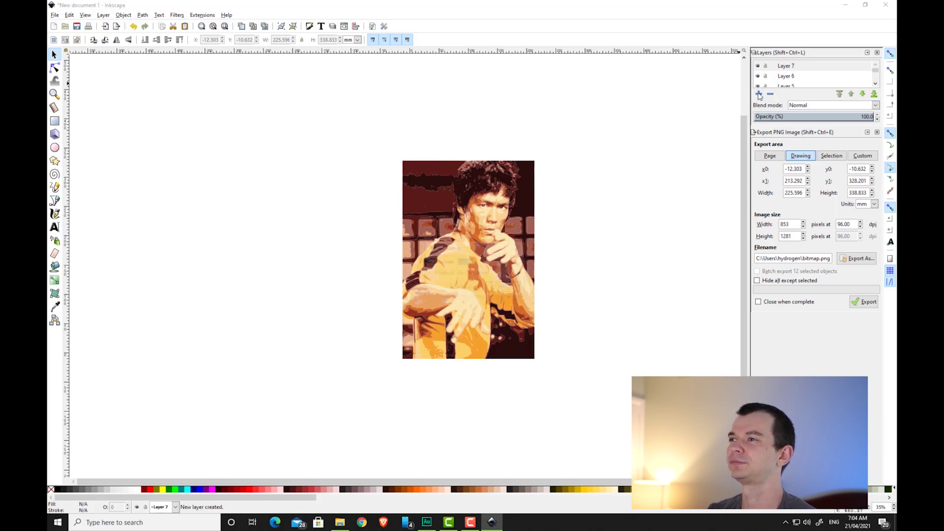
left_click(760, 94)
key("Return")
left_click(759, 94)
key("Return")
left_click(759, 93)
key("Return")
left_click(759, 94)
key("Return")
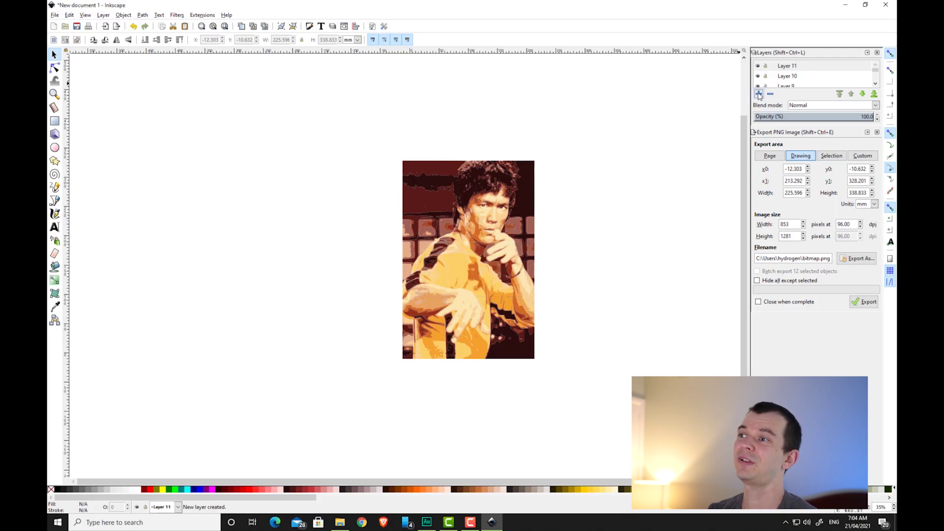
left_click(760, 94)
key("Return")
left_click(760, 94)
key("Return")
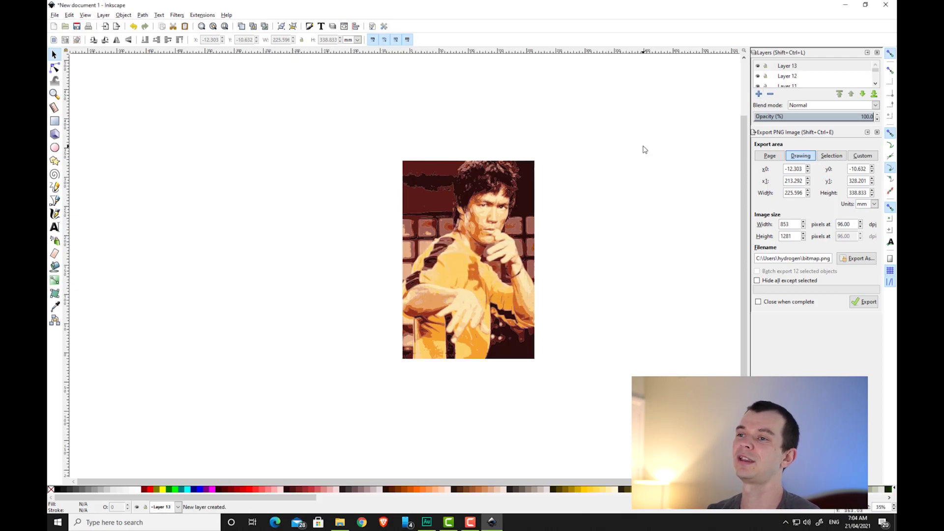
Move the darkest path of the trace from Layer 1 to Layer 2
left_click(537, 201)
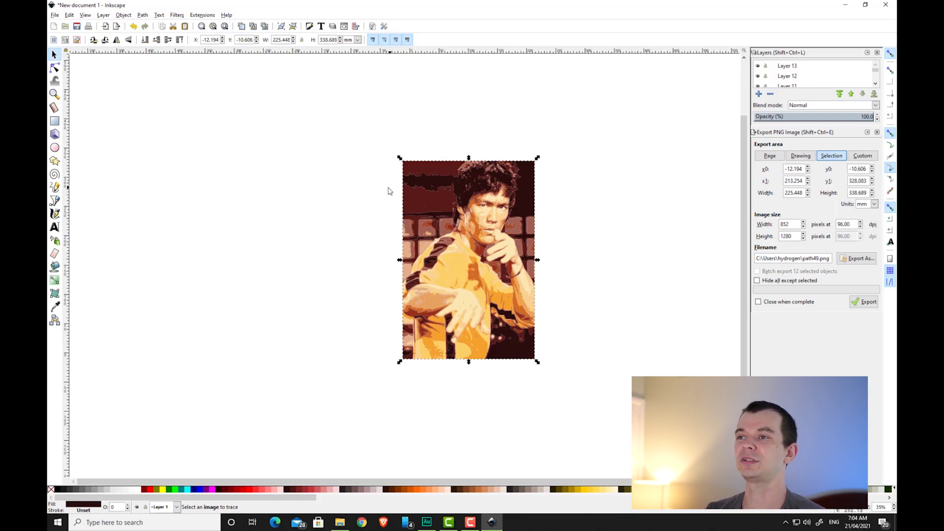
left_click(524, 191)
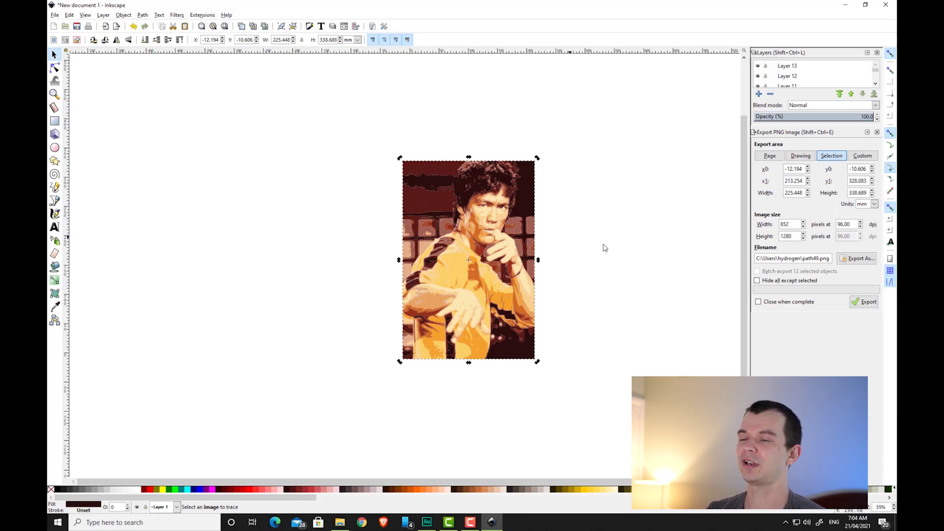
left_click(549, 201)
left_click(530, 199)
right_click(528, 197)
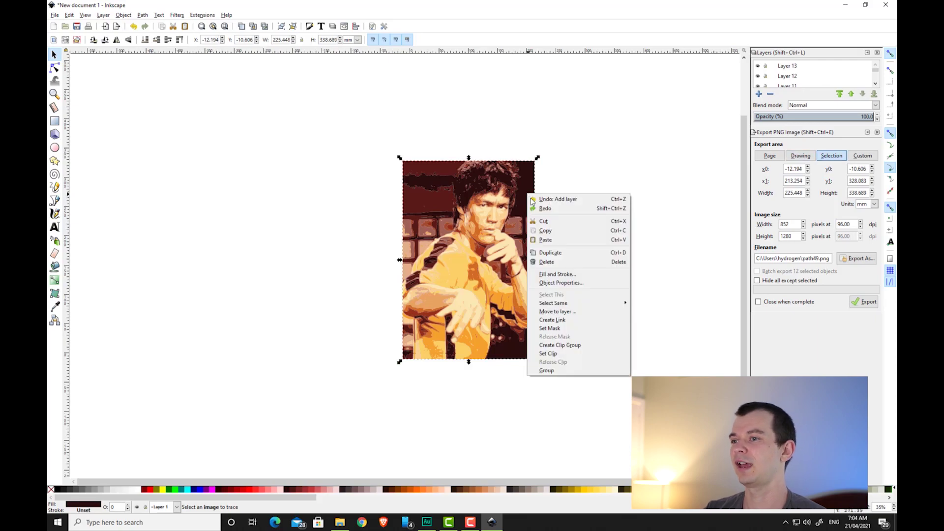
left_click(568, 313)
scroll(514, 254, "down", 3)
left_click(460, 302)
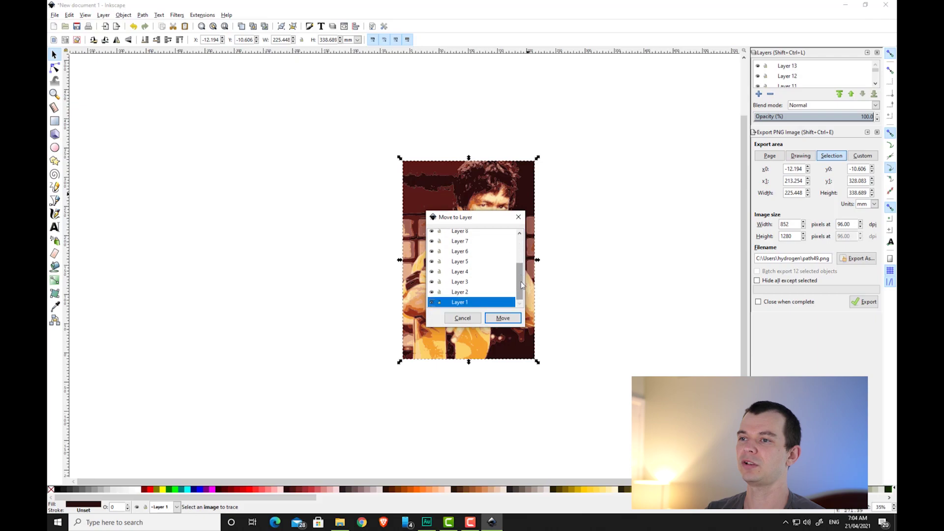
left_click(467, 292)
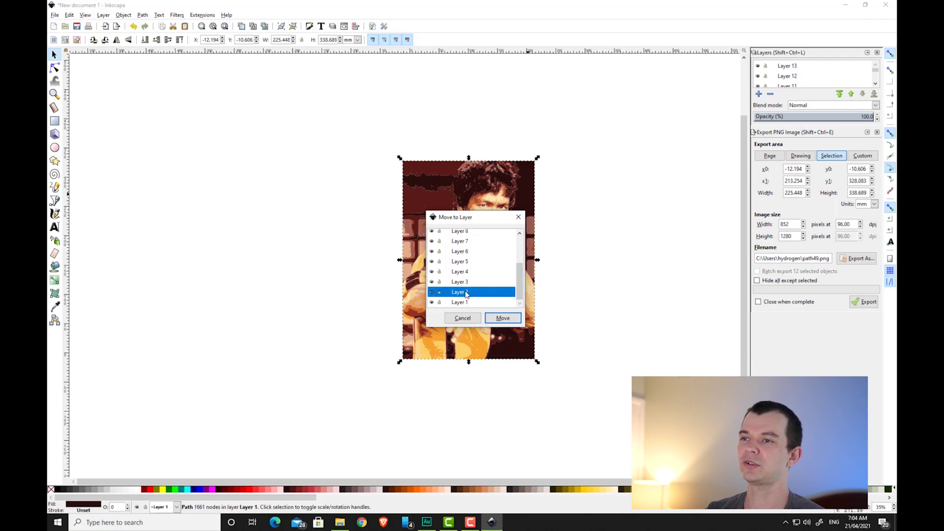
left_click(503, 317)
Hide Layer 2 to expose the remaining colour paths of the trace
scroll(794, 77, "down", 4)
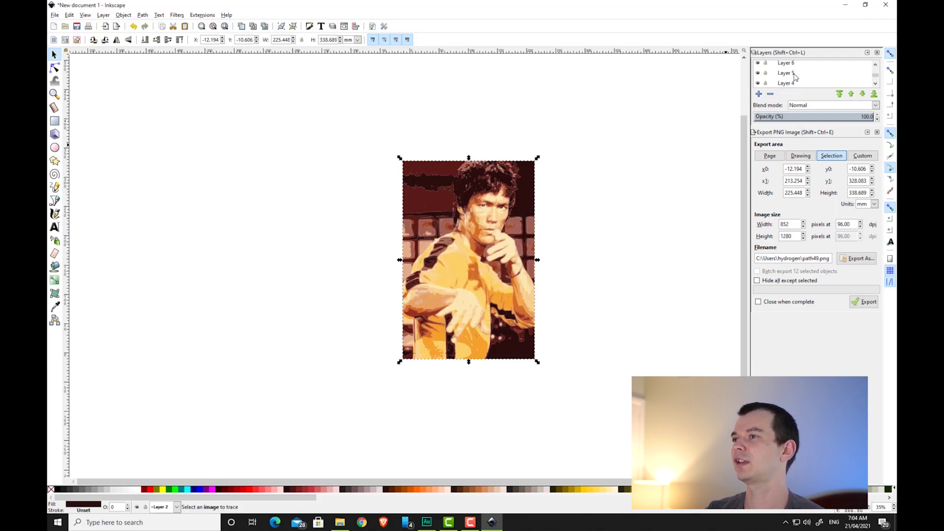
scroll(795, 76, "down", 3)
left_click(758, 73)
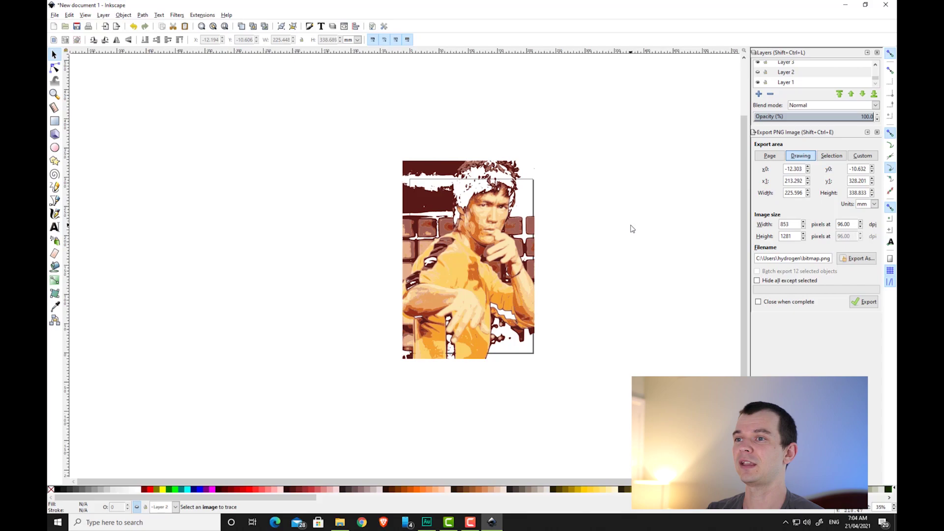
Move the remaining colour paths, darkest first, each to its own layer from Layer 3 to Layer 13, hiding every layer once filled
left_click(455, 209)
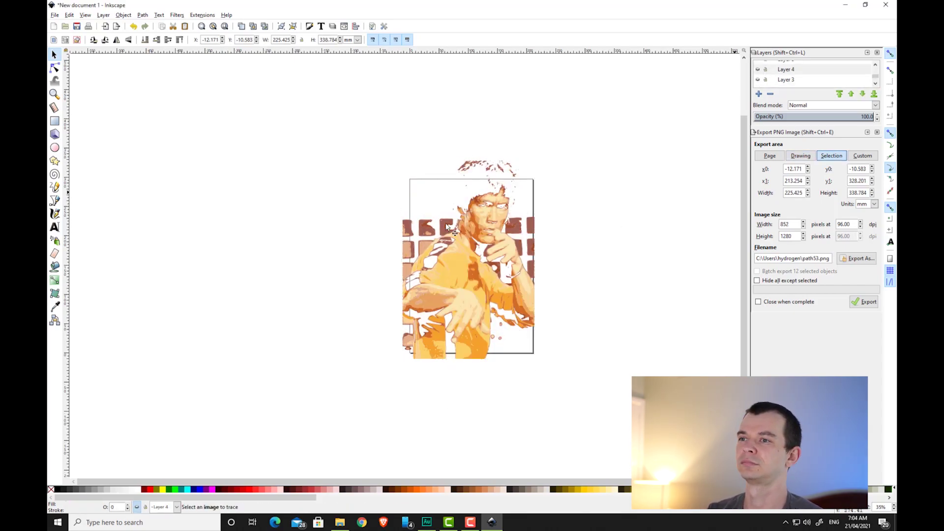
right_click(449, 227)
left_click(477, 341)
left_click(503, 318)
right_click(478, 275)
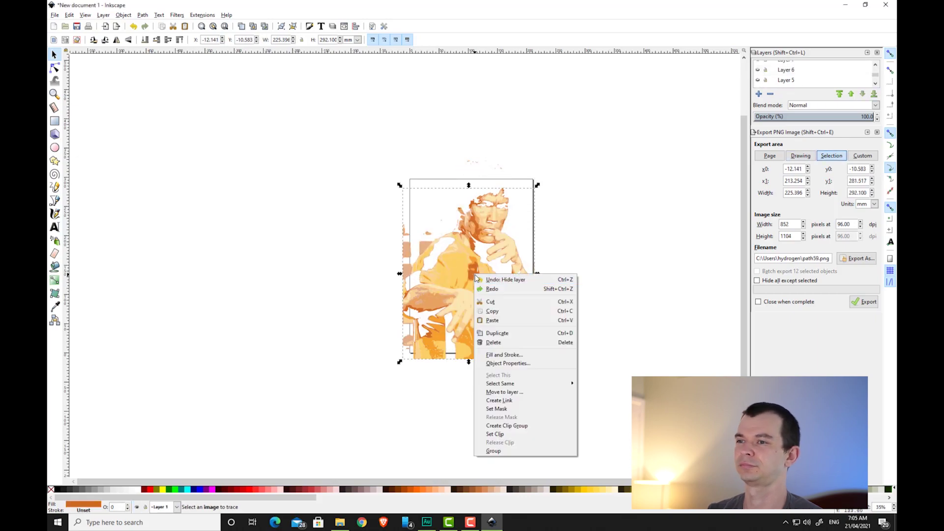
left_click(507, 393)
double_click(460, 286)
right_click(533, 232)
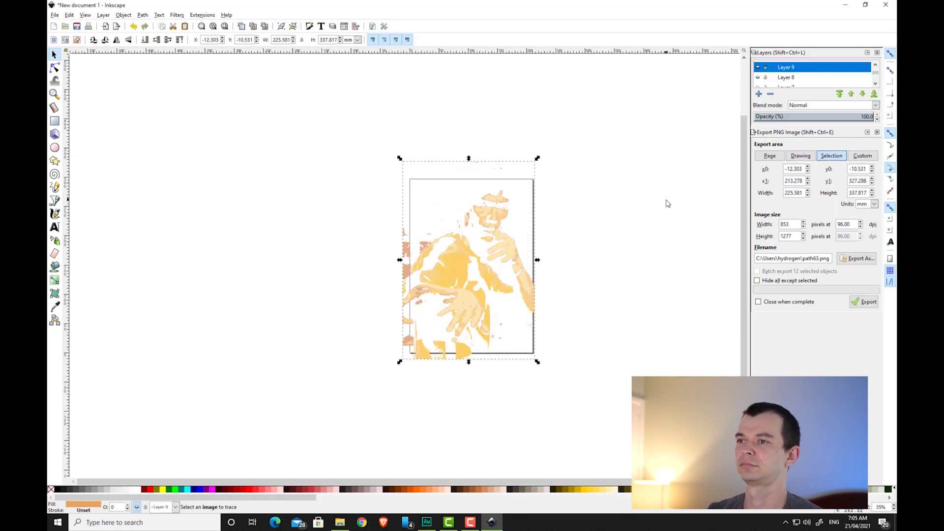
left_click(501, 316)
right_click(525, 295)
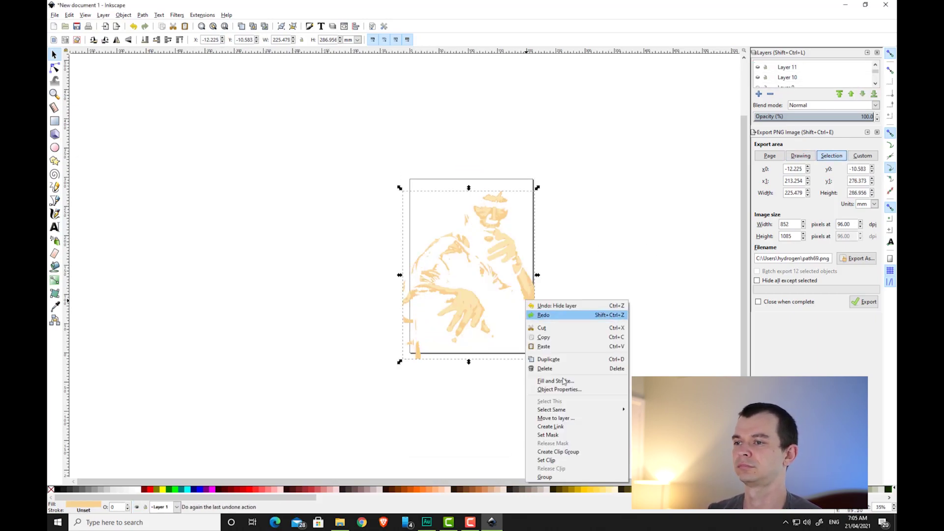
left_click(558, 311)
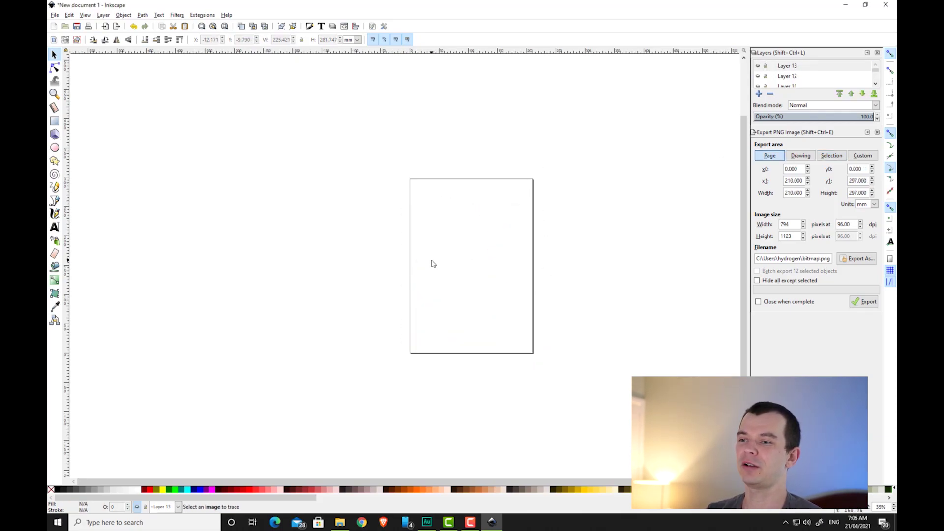
Show the hidden layers one after another from Layer 13 down to Layer 2 to rebuild the full image
left_click(759, 66)
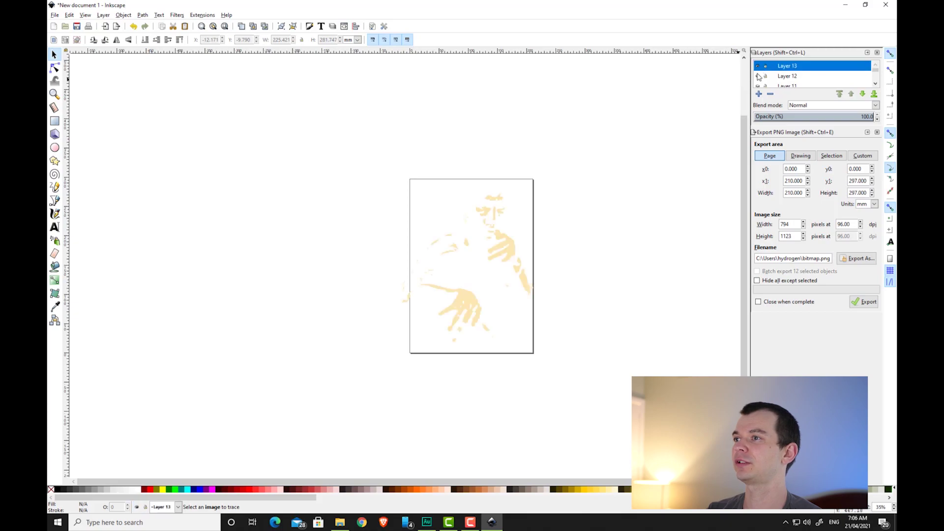
left_click(758, 77)
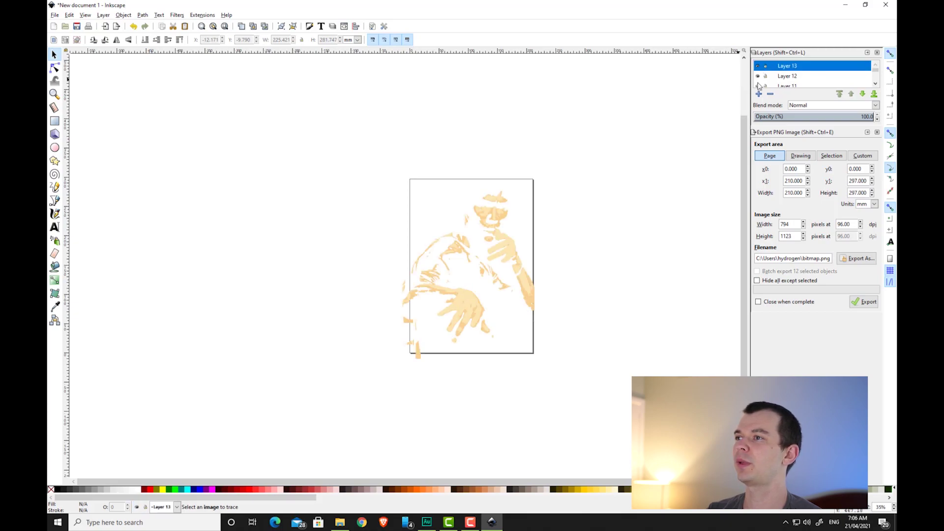
scroll(759, 86, "down", 1)
left_click(759, 83)
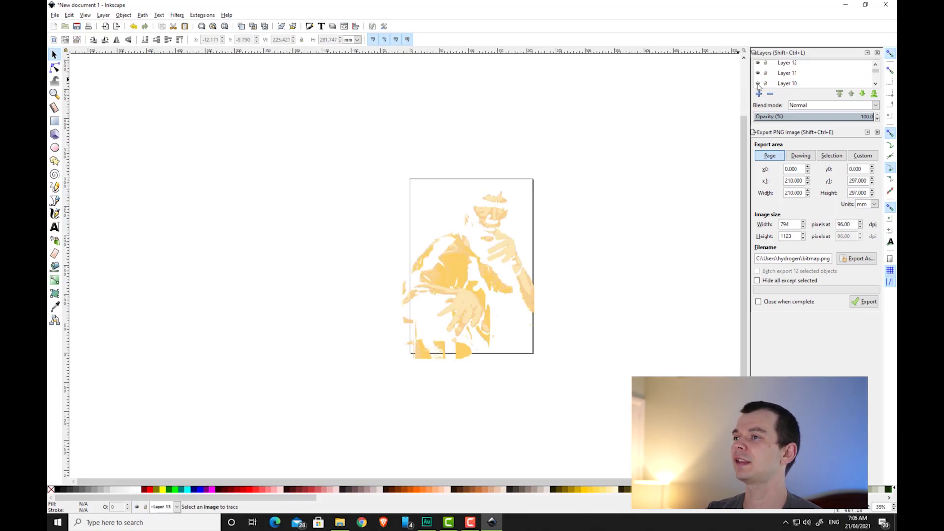
left_click(758, 83)
scroll(763, 79, "down", 1)
left_click(758, 86)
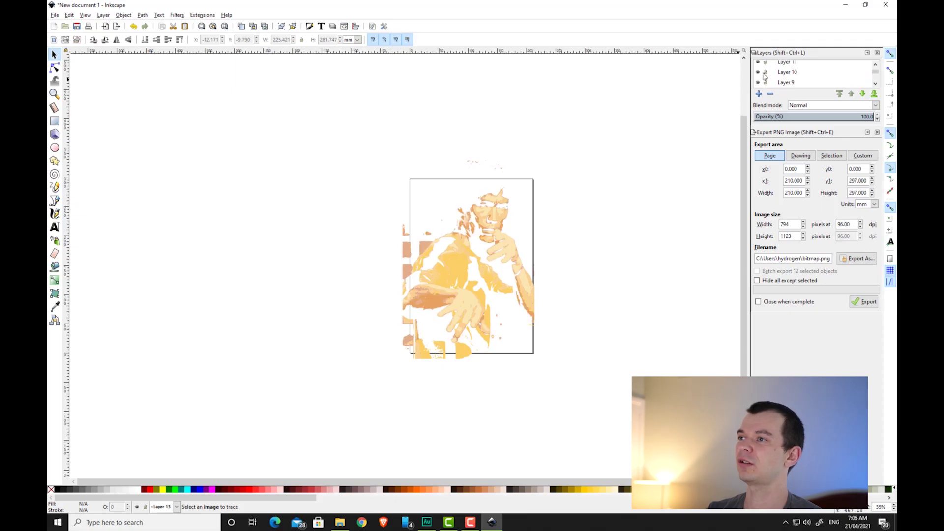
scroll(759, 84, "down", 1)
left_click(759, 82)
scroll(760, 78, "down", 1)
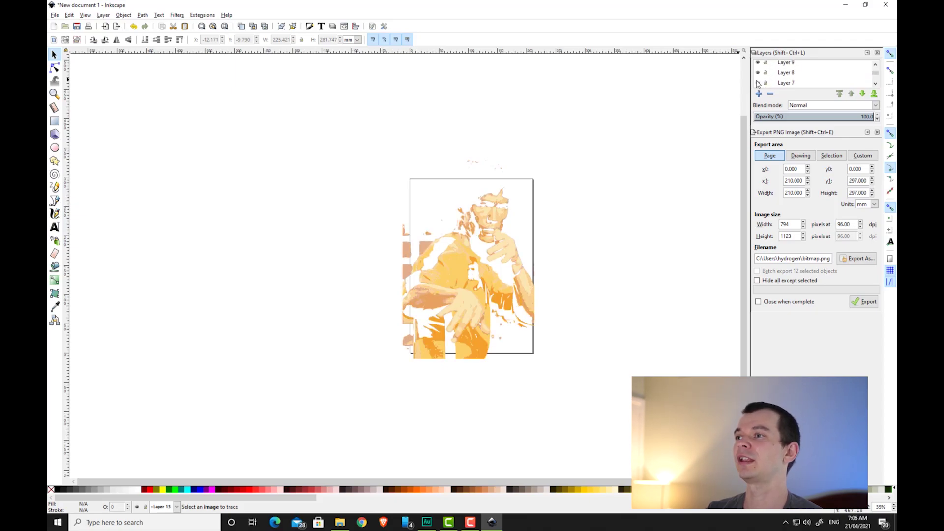
left_click(758, 83)
scroll(760, 84, "down", 1)
left_click(758, 85)
scroll(760, 84, "down", 2)
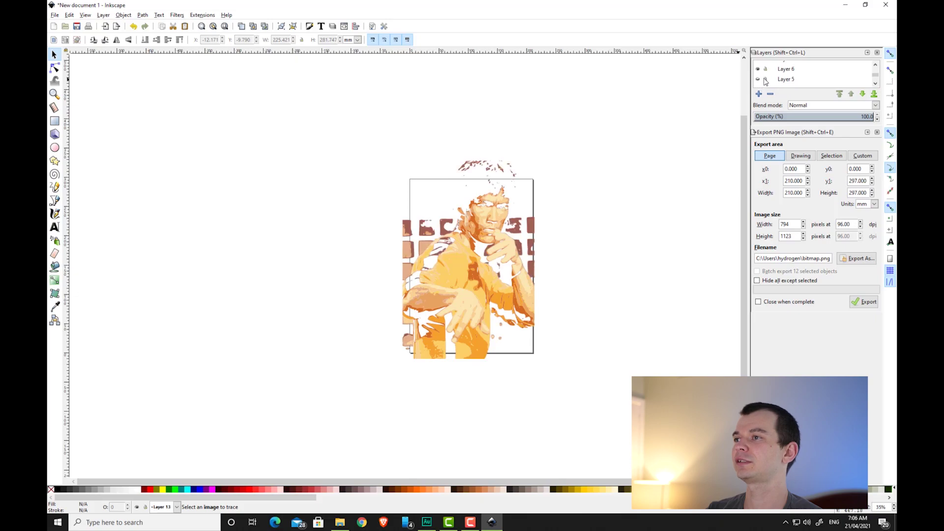
left_click(759, 72)
scroll(760, 85, "down", 1)
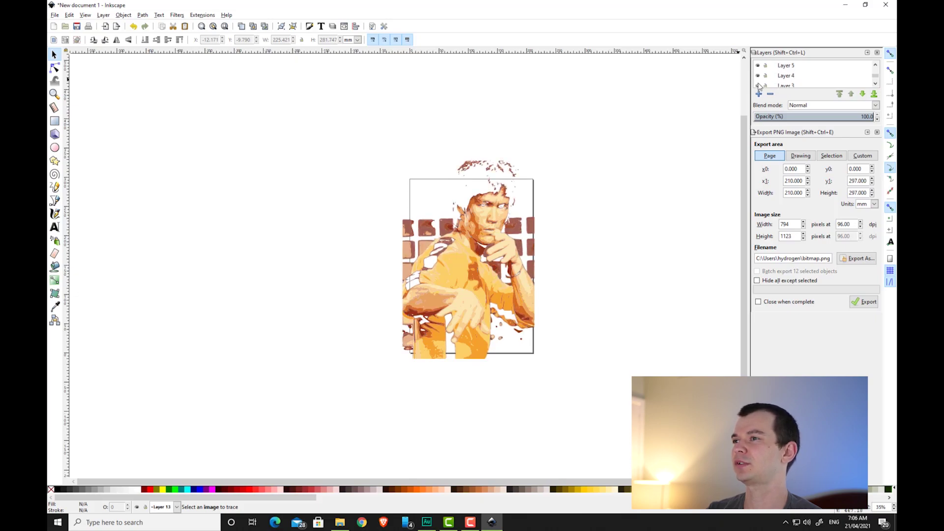
left_click(758, 87)
scroll(760, 85, "down", 2)
left_click(759, 76)
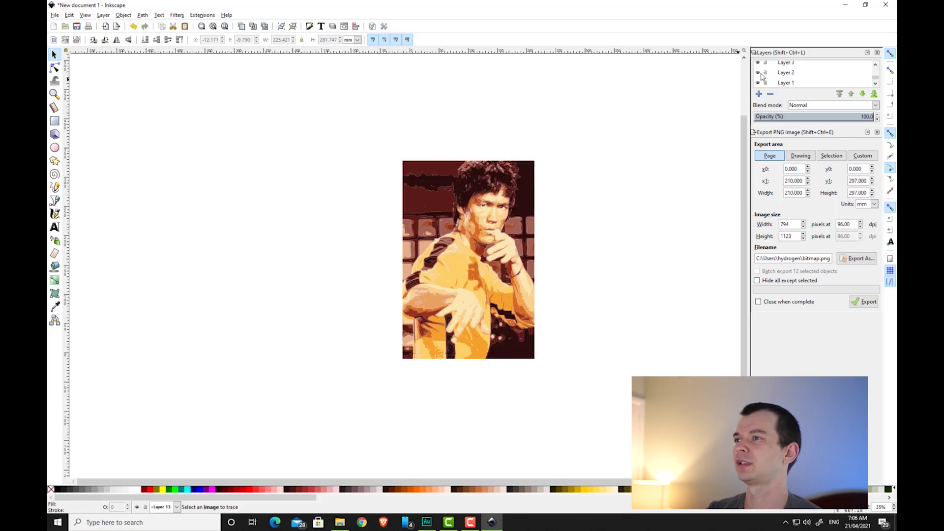
scroll(781, 76, "down", 1)
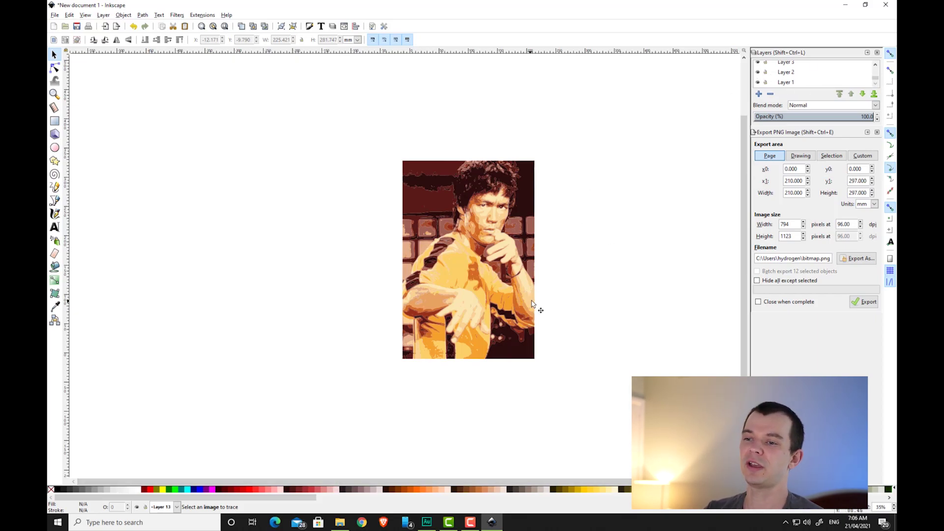
Import the Loop spray-paint colour chart from the Downloads folder into Layer 1 as an embedded image
right_click(782, 82)
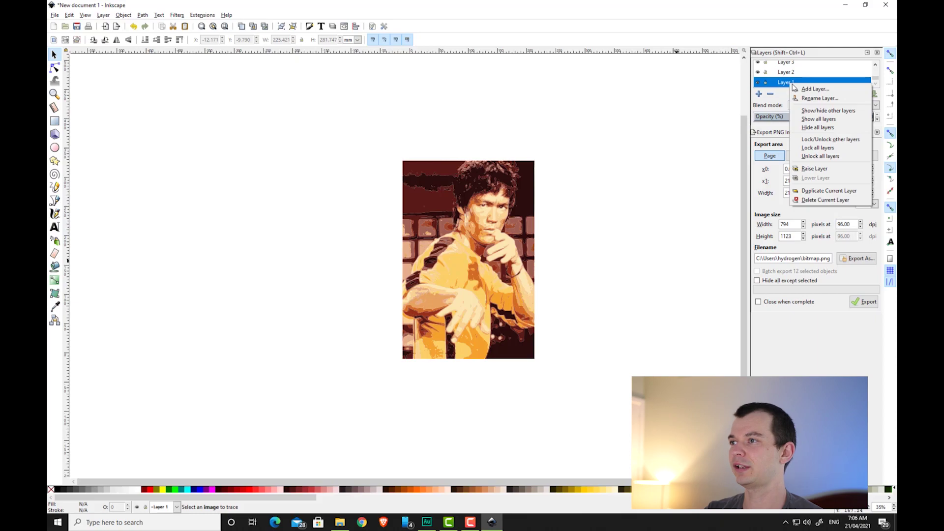
key("Escape")
left_click(340, 522)
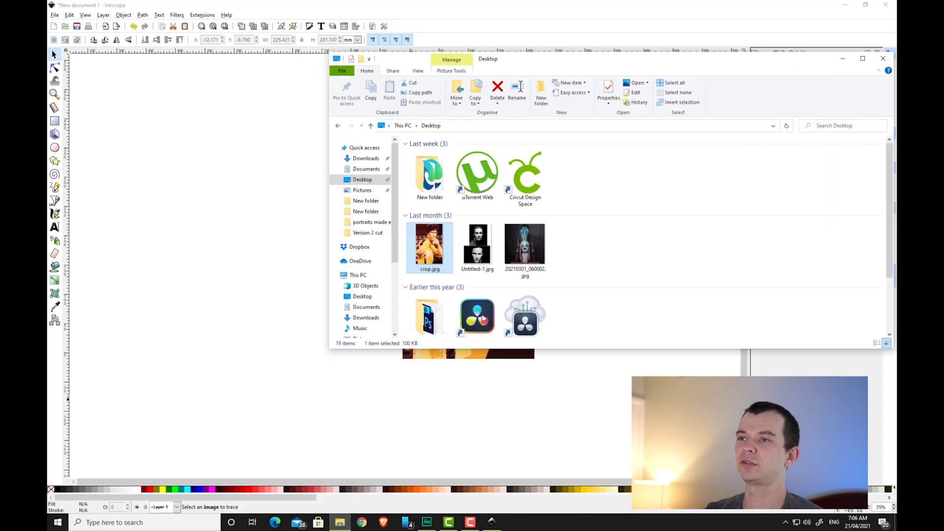
left_click(365, 159)
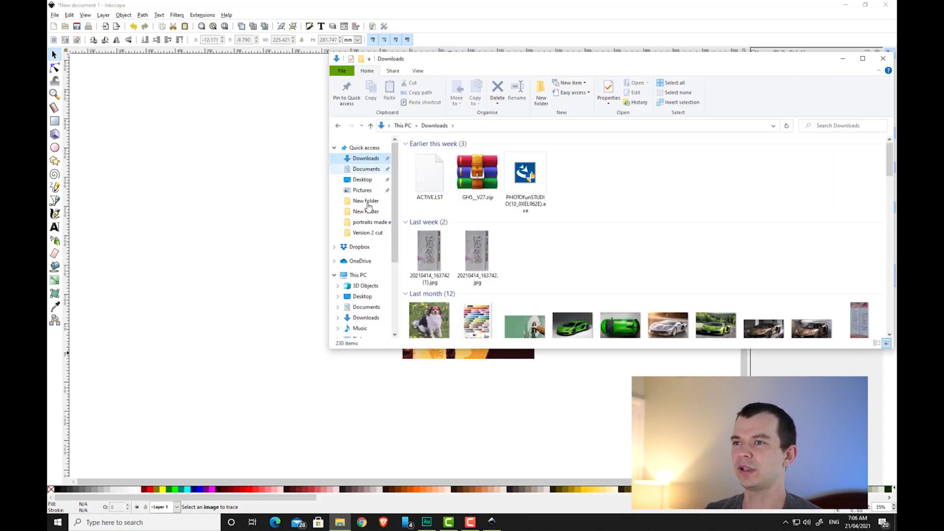
scroll(463, 334, "down", 1)
left_click_drag(476, 289, 268, 305)
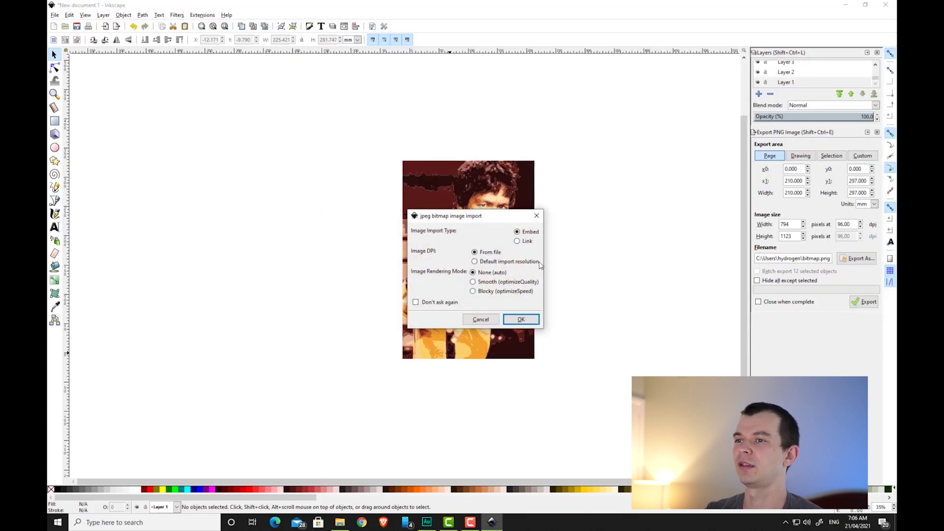
left_click(522, 320)
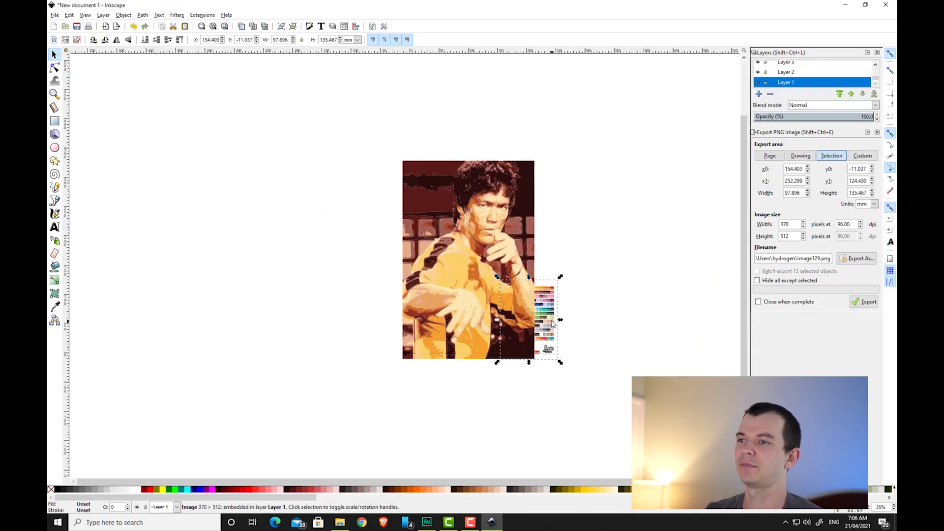
Enlarge the colour chart to about 481 by 568 mm, place it partly behind the portrait, and hide Layer 2
left_click_drag(553, 323, 314, 197)
left_click_drag(324, 238, 432, 358)
left_click_drag(319, 192, 377, 234)
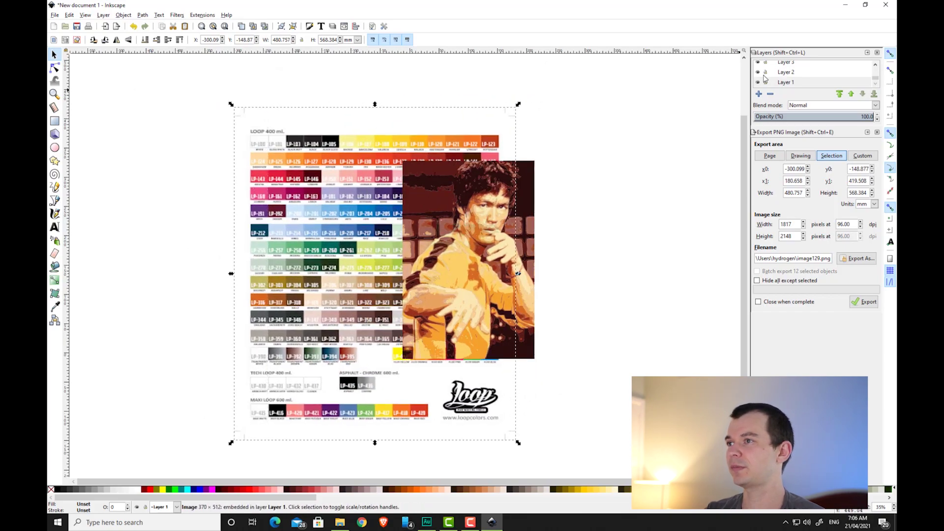
left_click(758, 72)
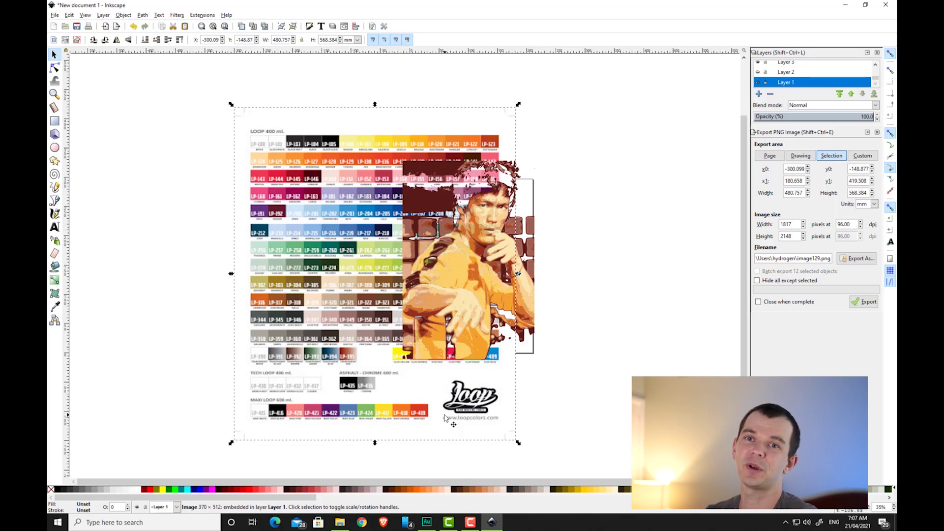
Delete the colour chart from Layer 1 and show Layer 2 again
key("Delete")
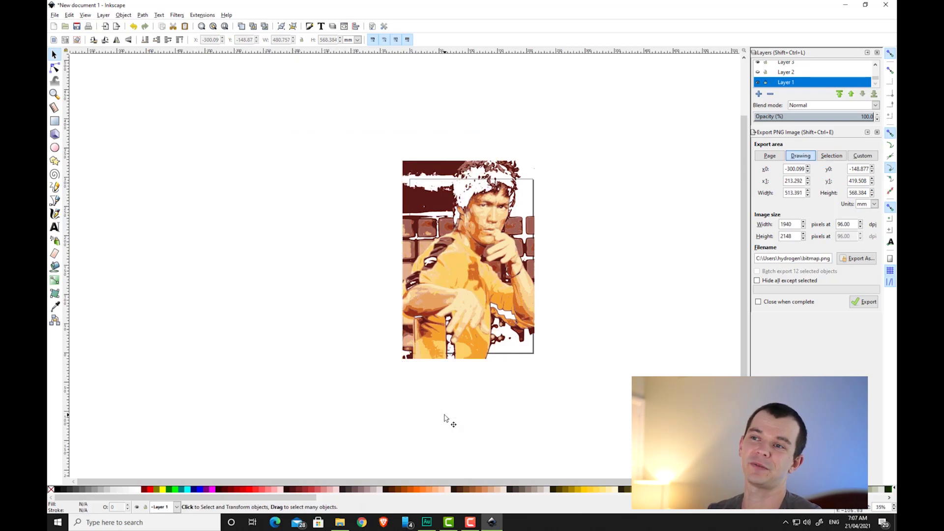
left_click(758, 72)
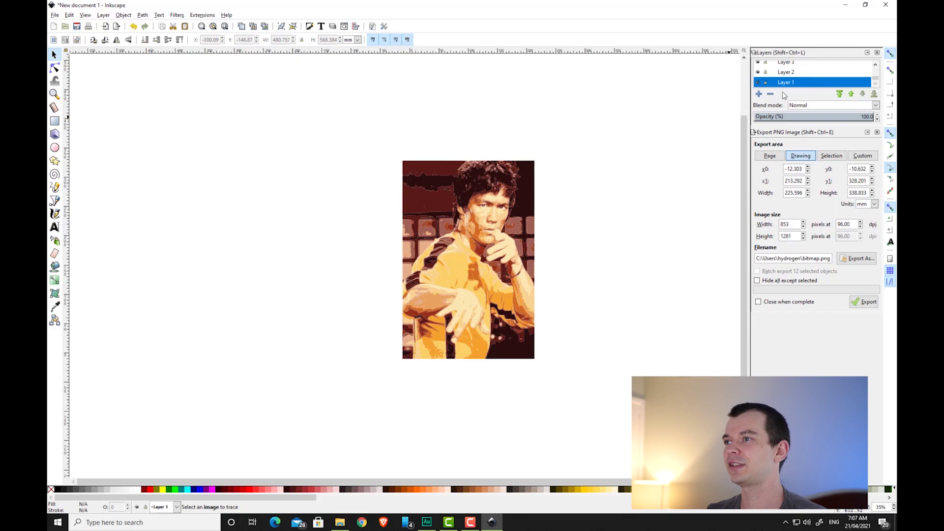
Hide the colour layers one after another from Layer 13 down to Layer 2
scroll(772, 87, "up", 1)
scroll(762, 78, "up", 5)
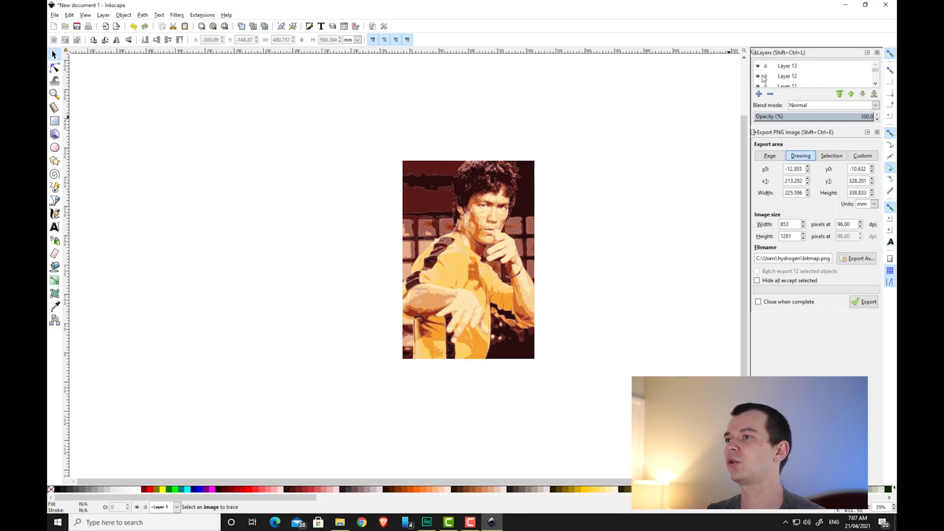
left_click(758, 66)
left_click(758, 76)
scroll(760, 78, "down", 1)
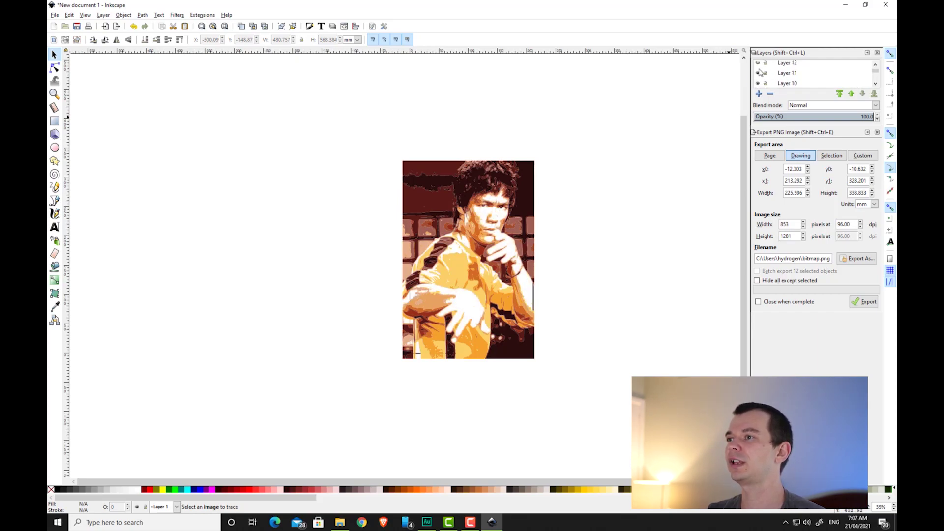
left_click(758, 73)
left_click(758, 83)
scroll(757, 83, "down", 1)
left_click(758, 83)
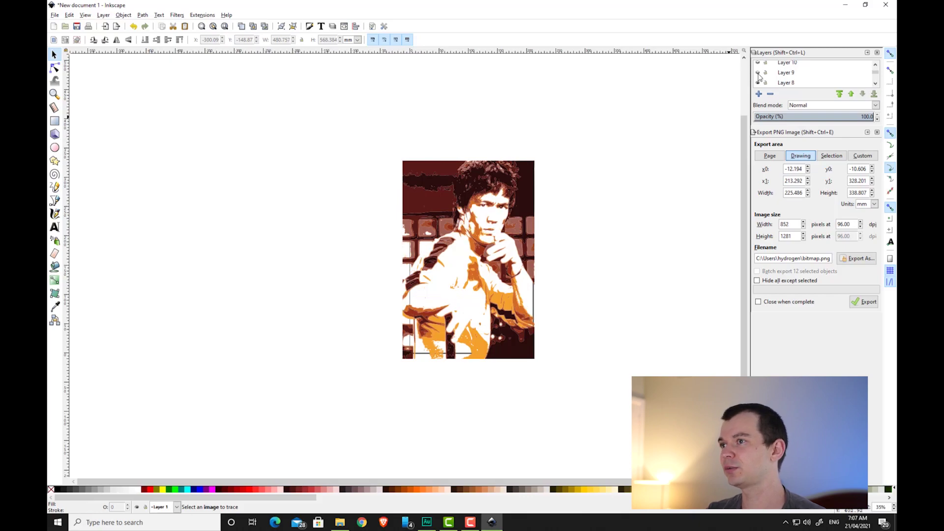
scroll(757, 83, "down", 1)
left_click(758, 83)
left_click(758, 83)
scroll(762, 82, "down", 2)
left_click(757, 73)
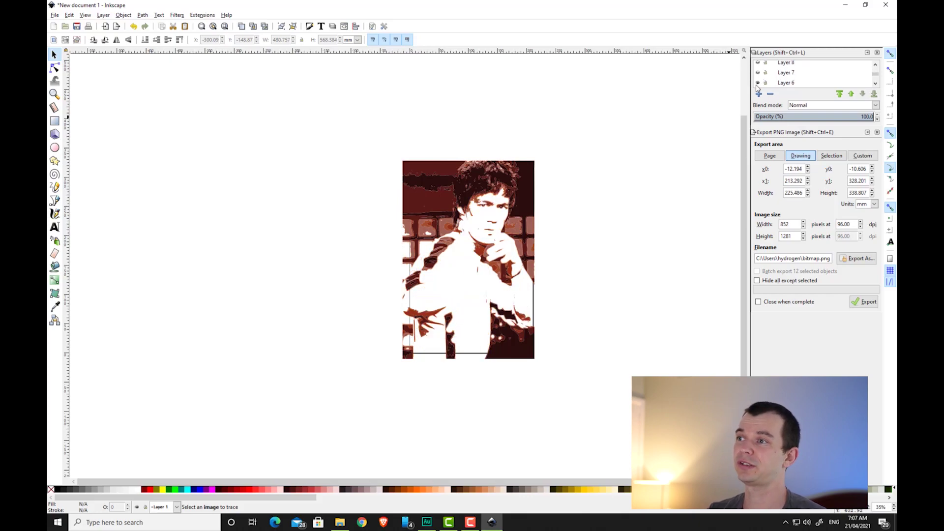
left_click(757, 82)
scroll(760, 79, "down", 1)
left_click(757, 80)
scroll(761, 81, "down", 3)
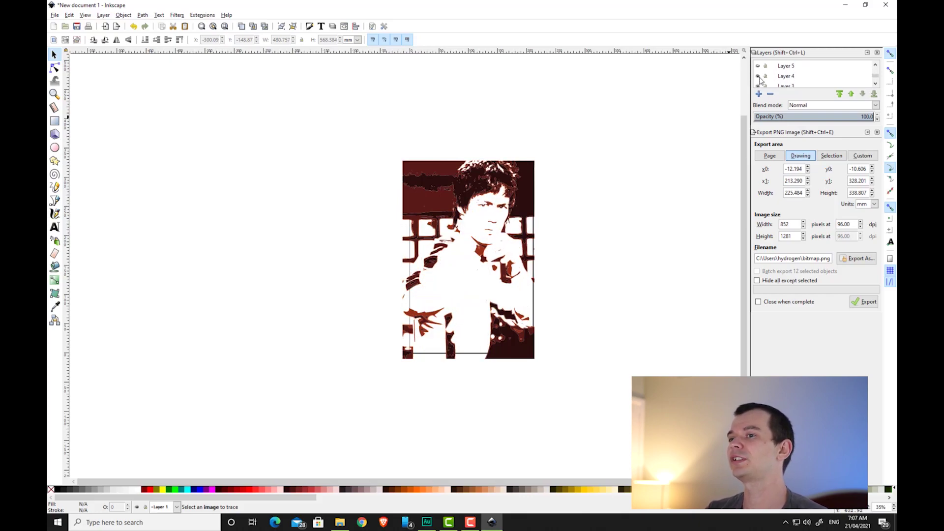
left_click(758, 77)
scroll(762, 77, "down", 1)
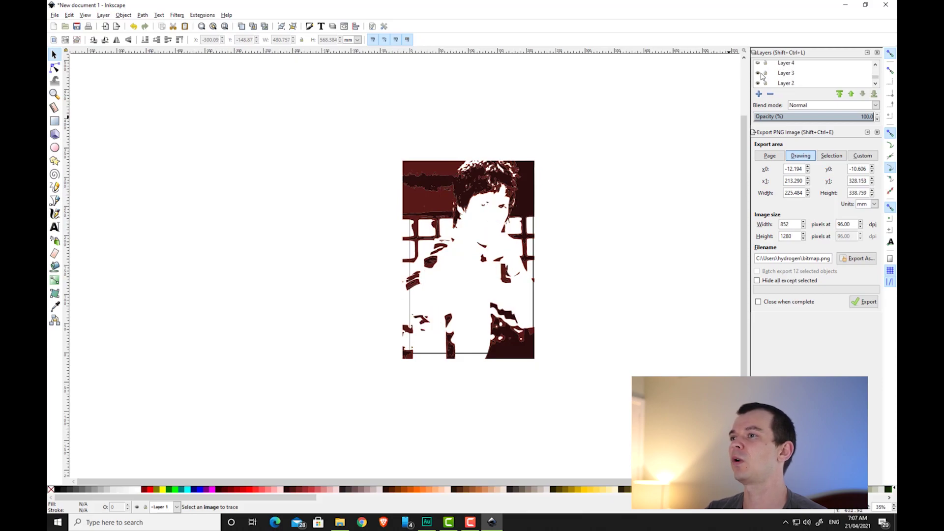
left_click(758, 73)
left_click(758, 83)
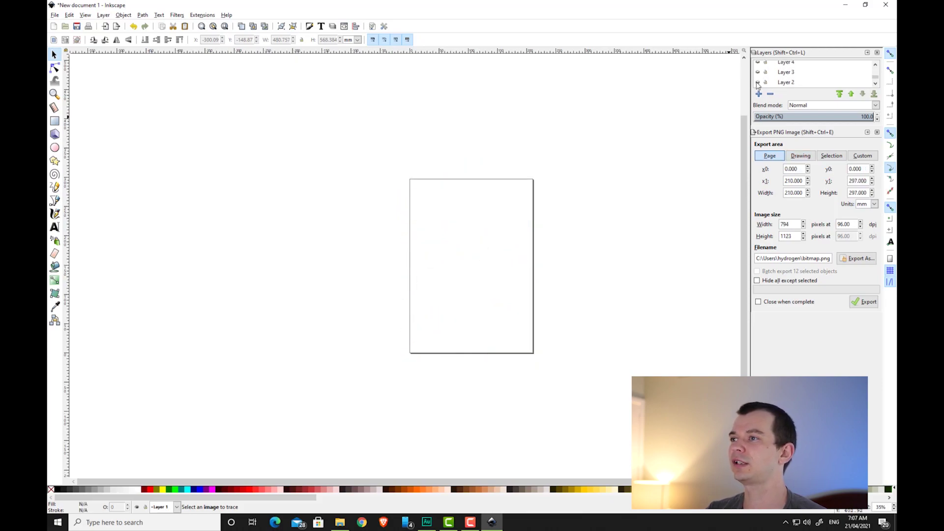
View Layer 2 on its own, and display only Layer 3 at an enlarged size for checking its islands
left_click(757, 83)
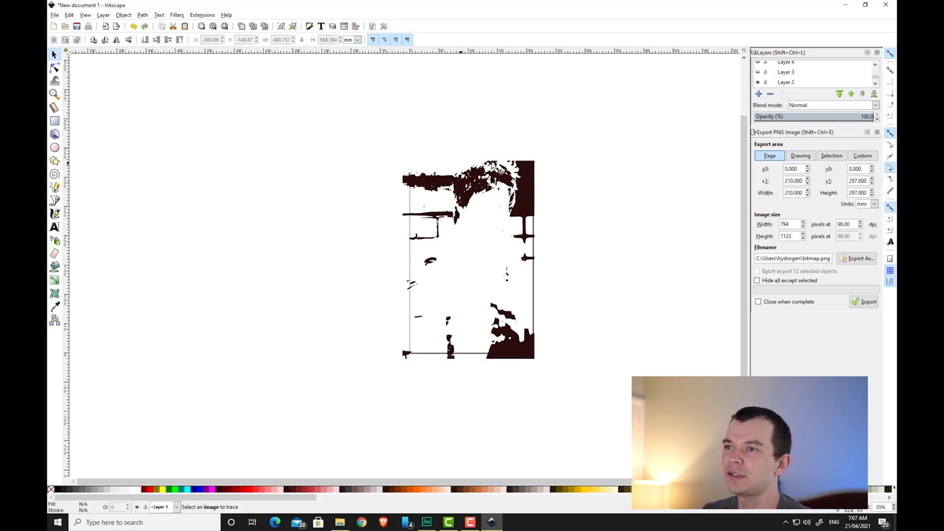
left_click(758, 82)
left_click(757, 73)
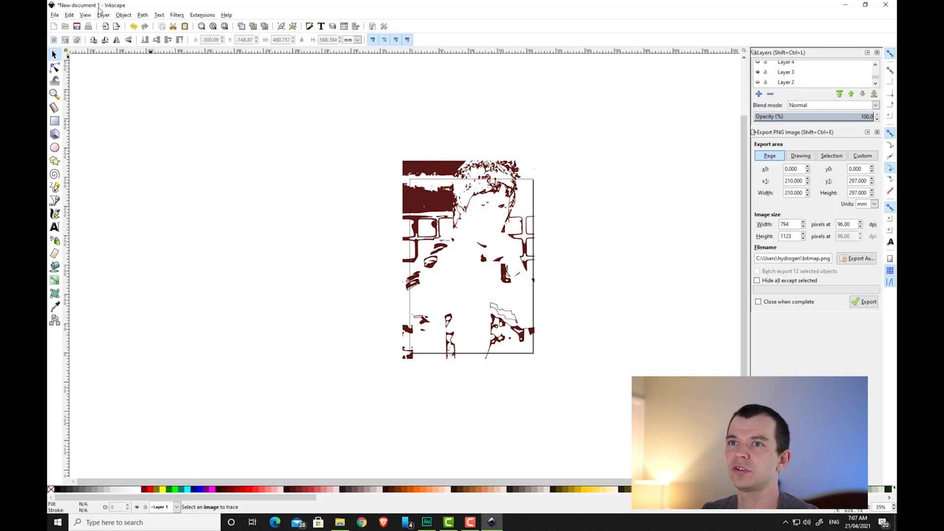
left_click(224, 26)
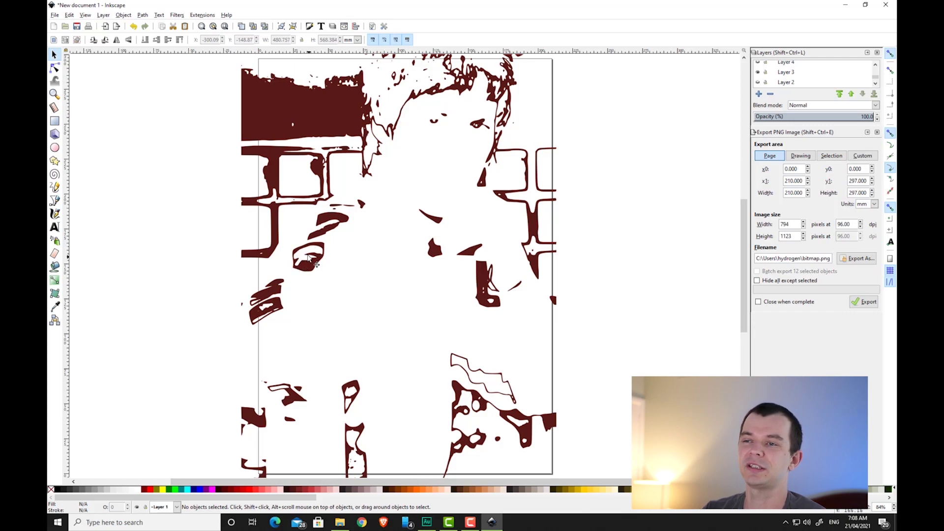
Try to erase a gap in the shoulder stripe on Layer 3 with no path selected, and undo the stroke
left_click(55, 253)
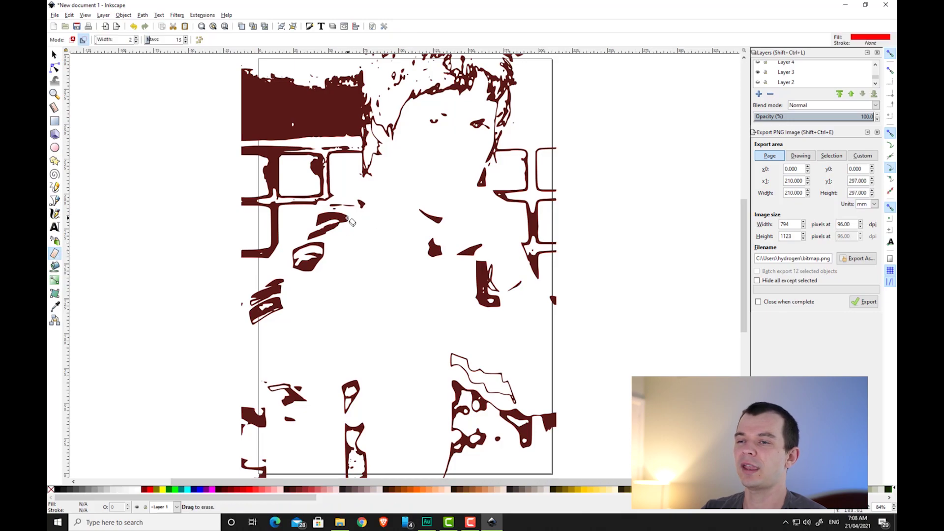
mouse_move(322, 251)
left_mouse_down()
mouse_move(330, 252)
mouse_move(323, 255)
left_mouse_up()
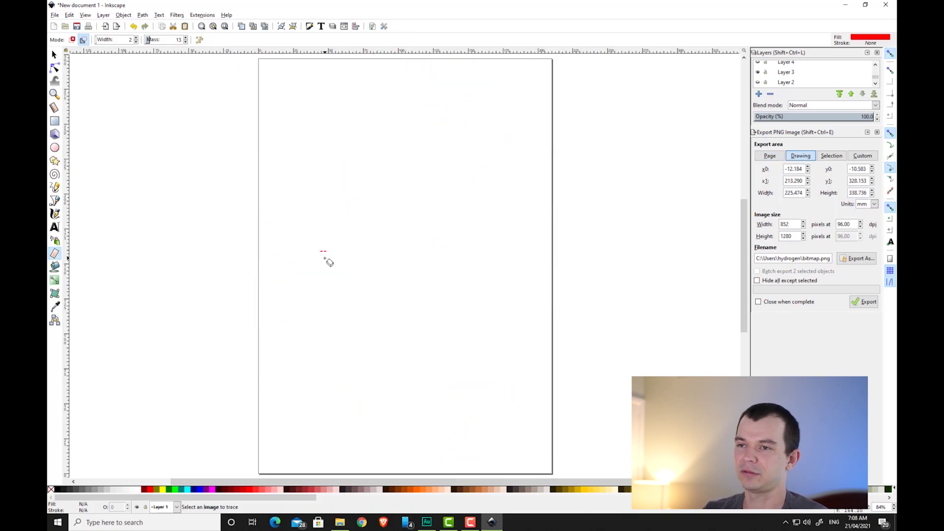
key("ctrl+z")
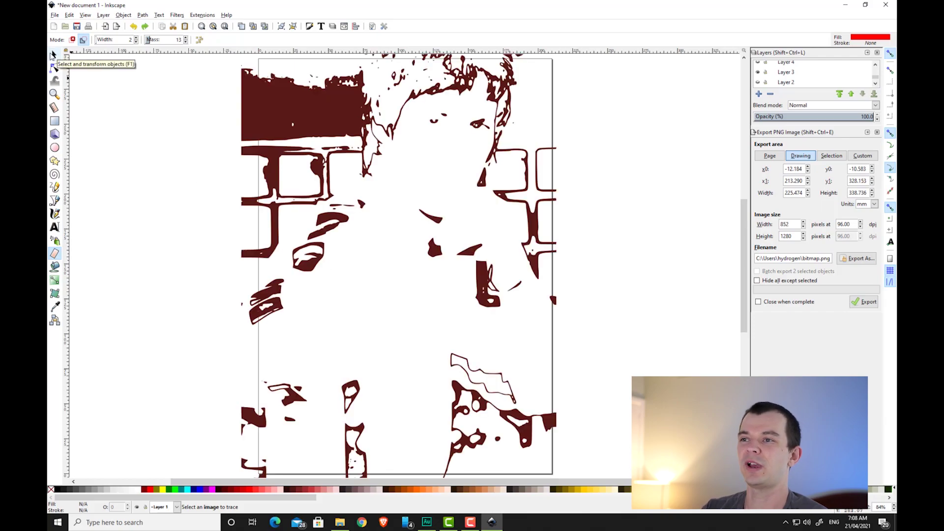
Select the Layer 3 path and erase a small bridge through the outline of the shoulder stripe with the Eraser tool
left_click(53, 55)
left_click(326, 126)
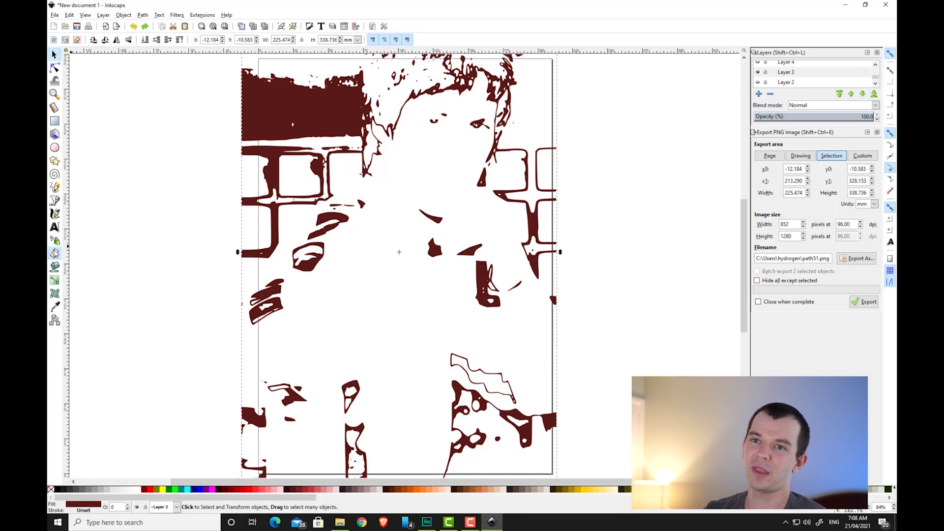
left_click(54, 253)
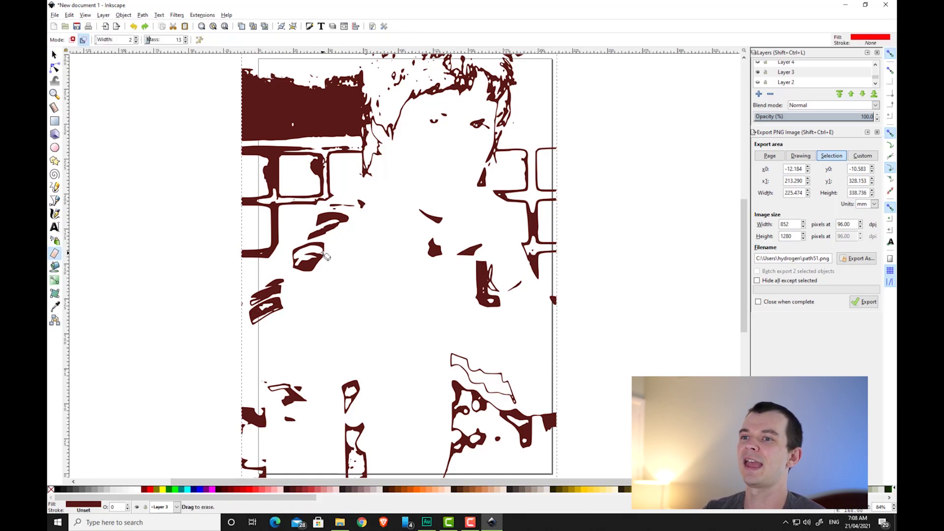
left_click_drag(327, 256, 334, 258)
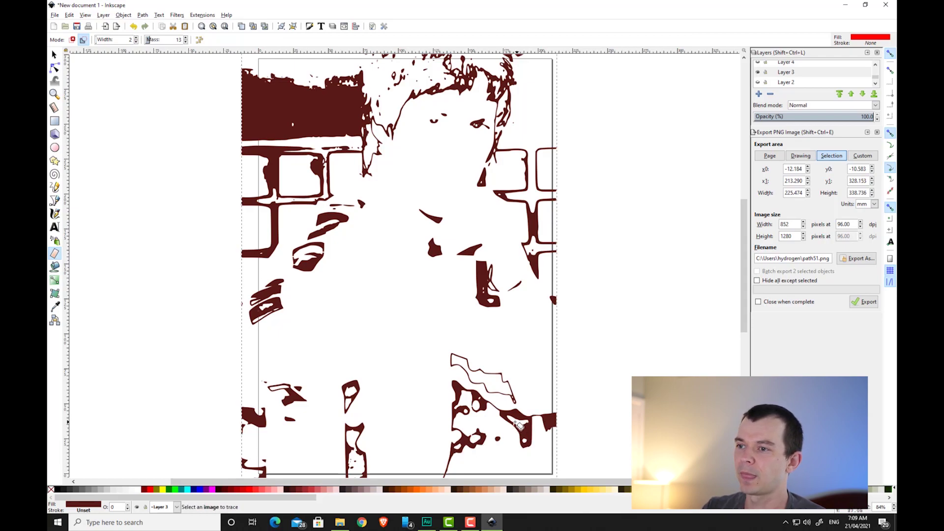
Erase further small bridges in the Layer 3 path at the lower background shapes, the wall blocks and the hair edge
mouse_move(514, 422)
left_mouse_down()
mouse_move(510, 441)
mouse_move(530, 417)
left_mouse_up()
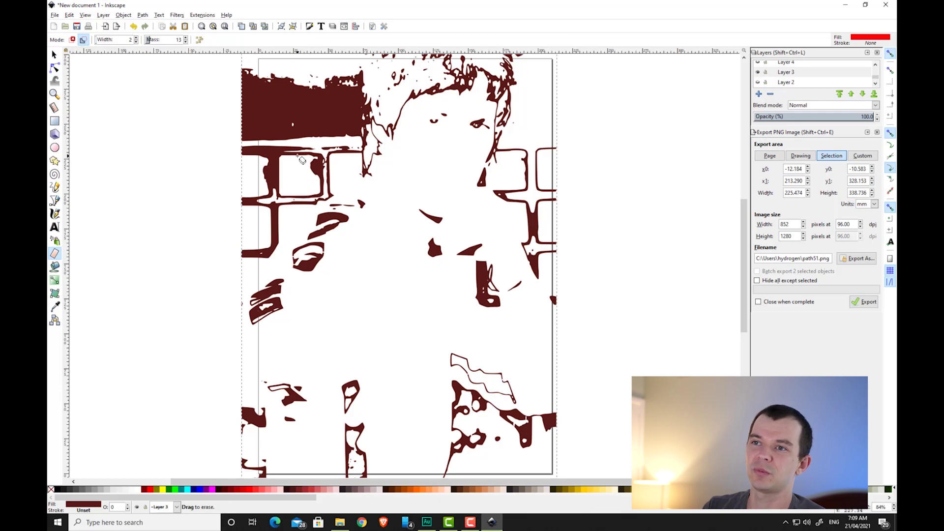
left_click_drag(285, 193, 287, 209)
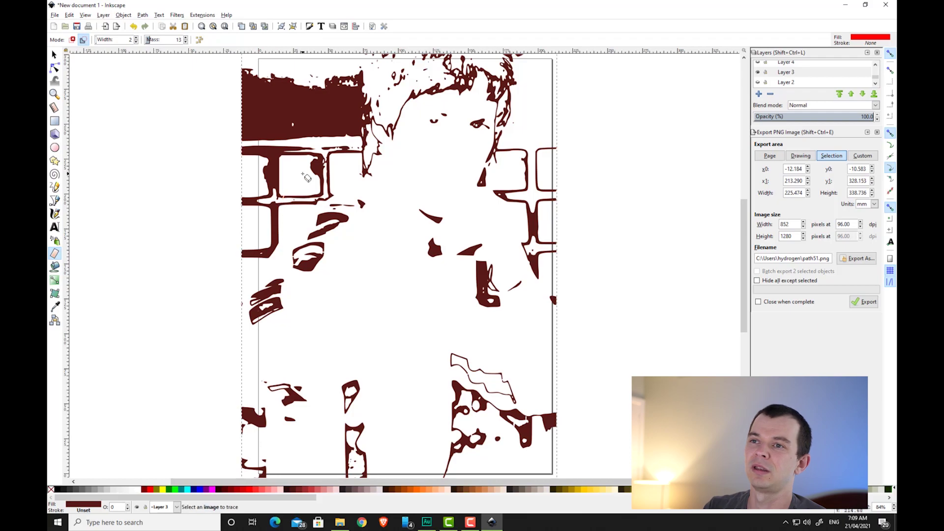
left_click_drag(316, 160, 324, 157)
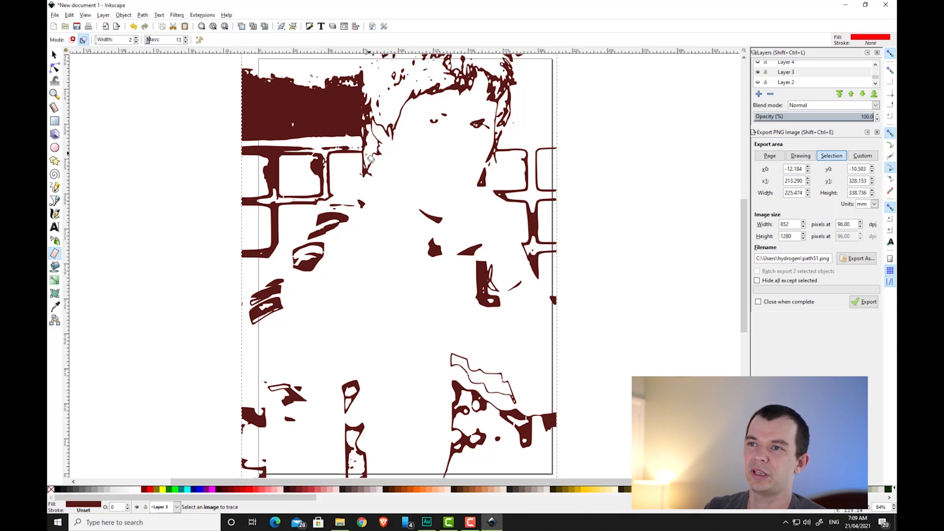
mouse_move(376, 139)
left_mouse_down()
mouse_move(376, 179)
mouse_move(366, 151)
left_mouse_up()
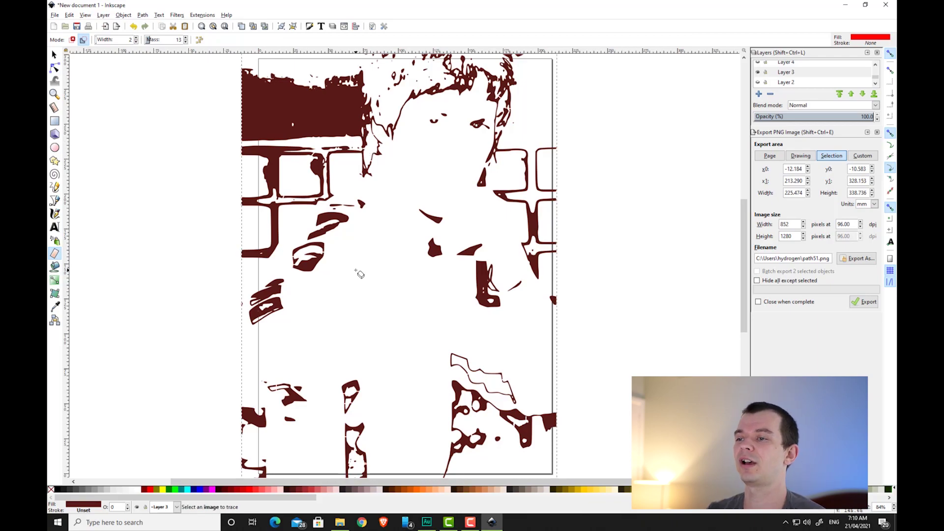
Show all hidden layers to bring back the complete portrait
left_click(760, 82)
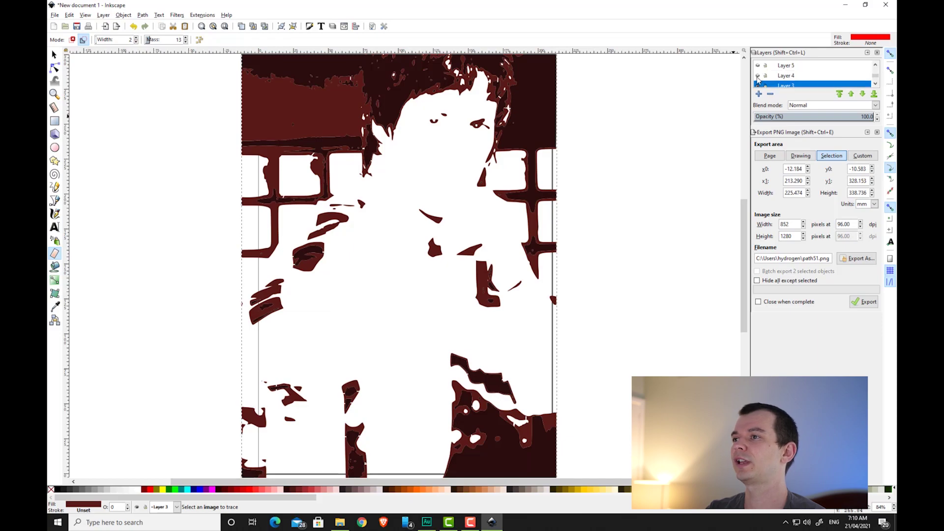
left_click(757, 76)
left_click(758, 66)
right_click(776, 71)
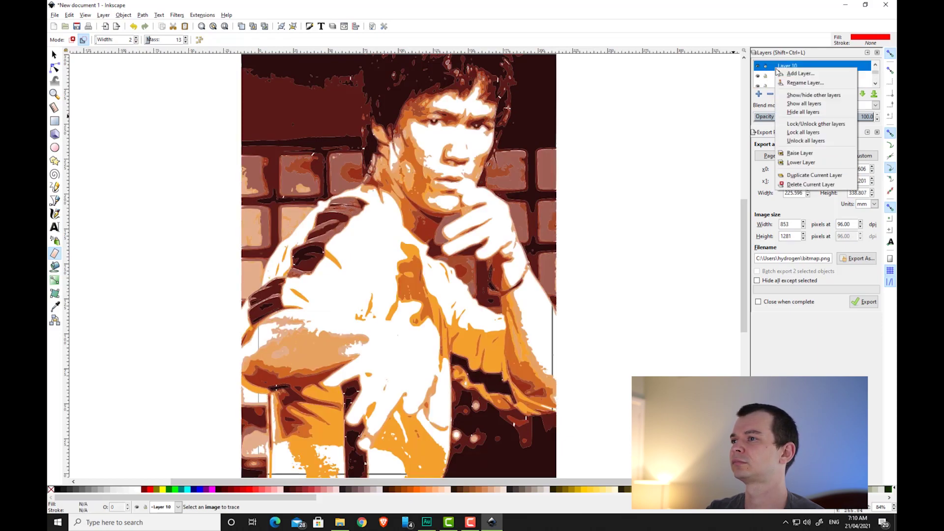
left_click(822, 103)
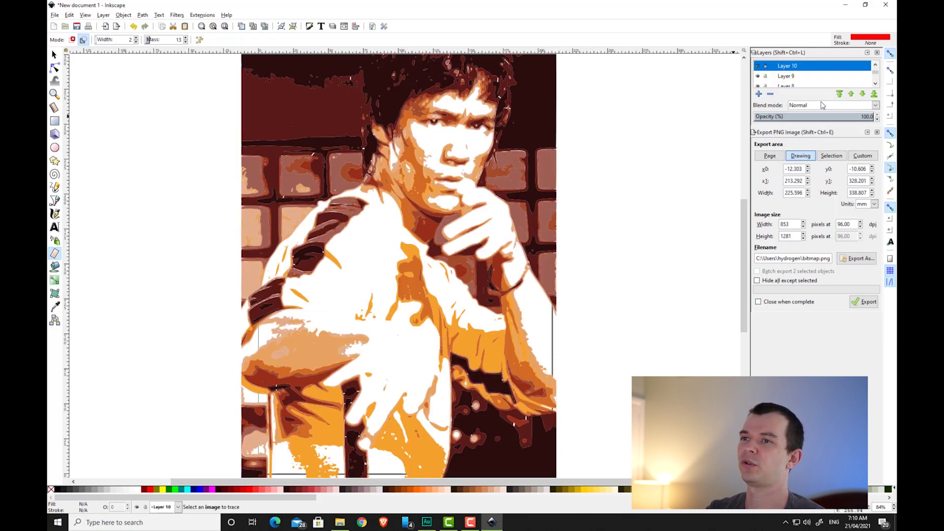
Select all the traced colour paths of the portrait across every layer
left_click(55, 54)
scroll(186, 69, "up", 2)
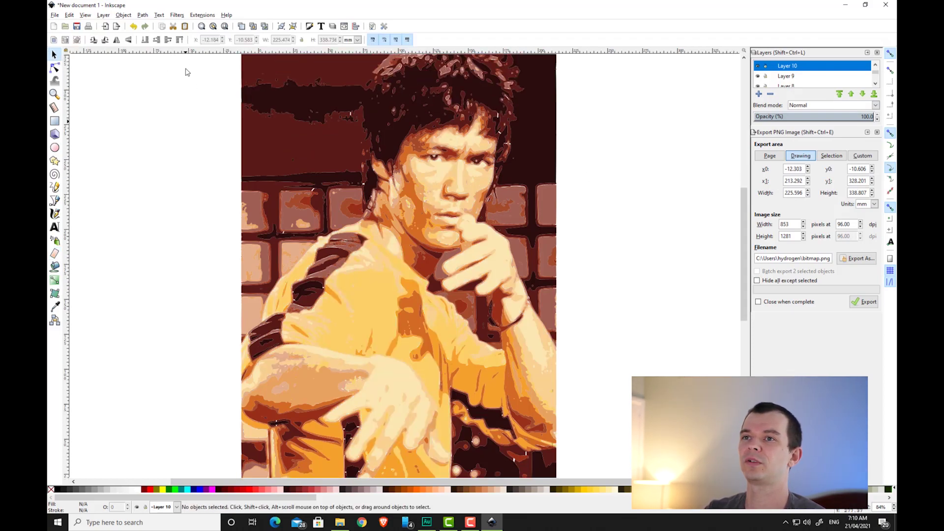
scroll(186, 69, "up", 1)
left_click_drag(191, 62, 633, 301)
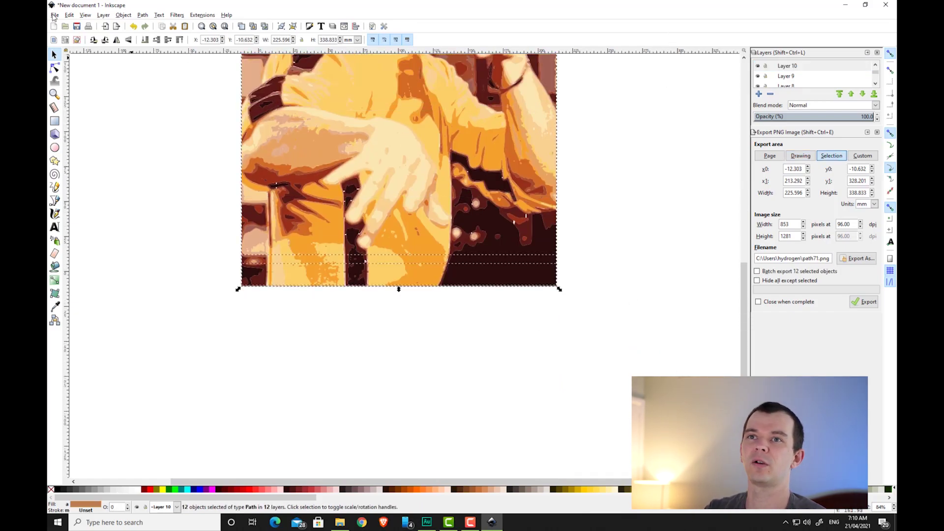
Save the drawing to the Desktop as an Inkscape SVG named "Bruce lee stencil"
left_click(54, 15)
left_click(88, 80)
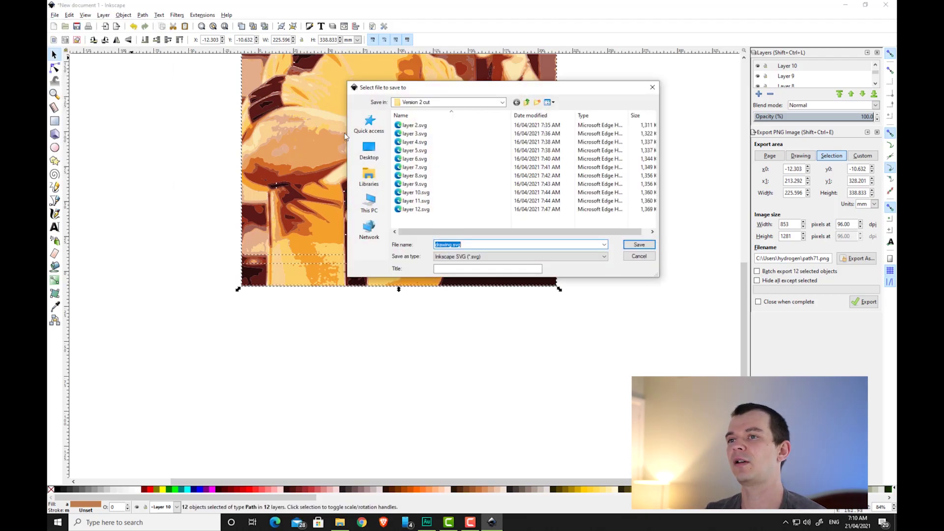
left_click(369, 150)
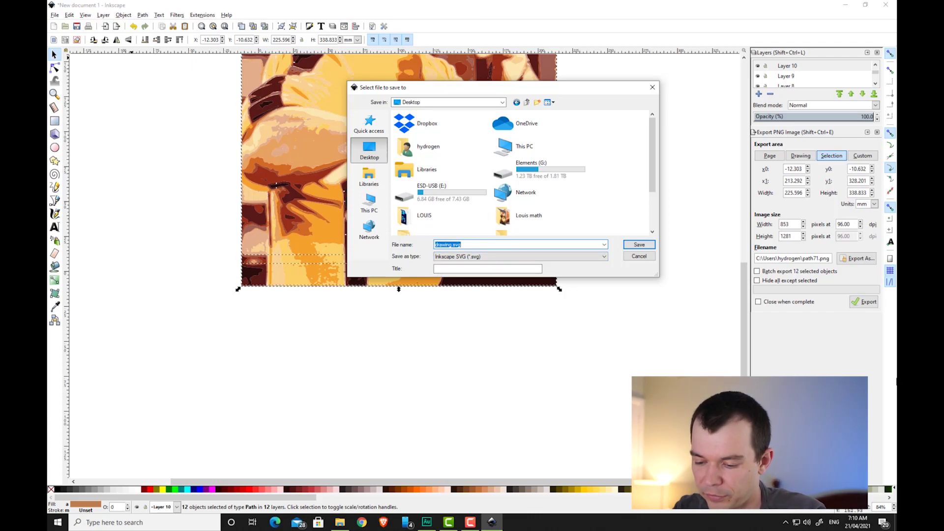
type("Bruce lee stencil")
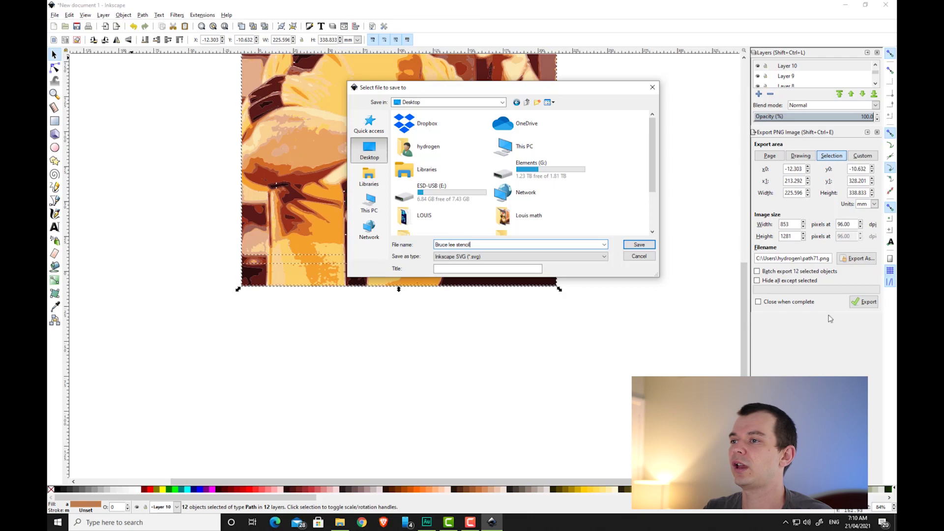
left_click(640, 245)
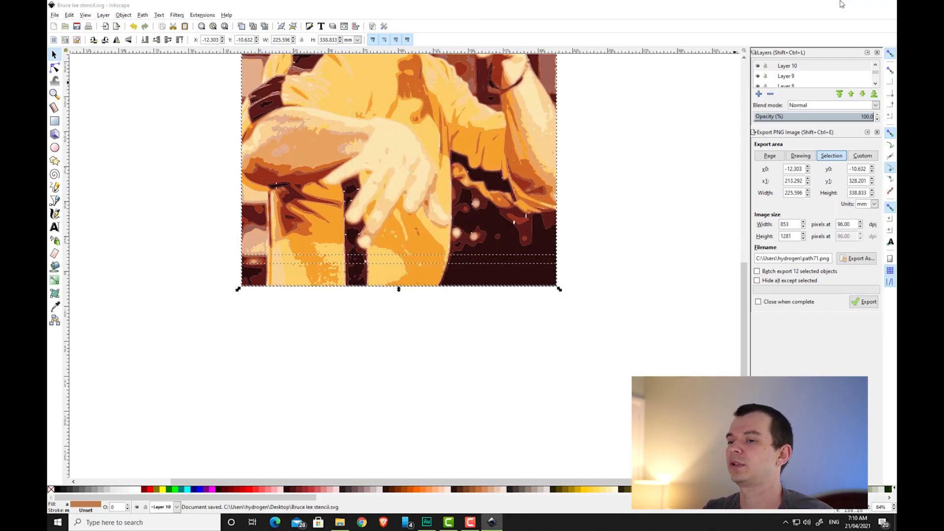
Switch to Cricut Design Space and start a new project
left_click(845, 4)
left_click(883, 58)
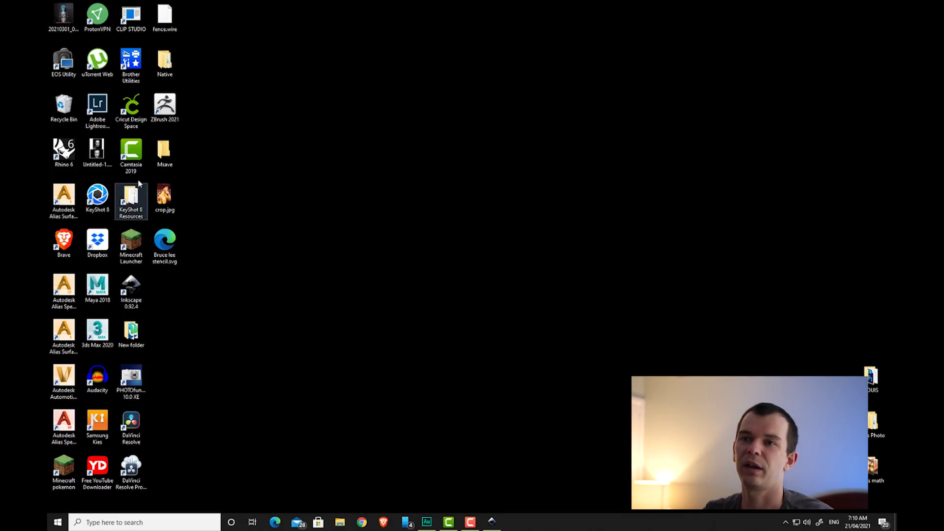
double_click(136, 101)
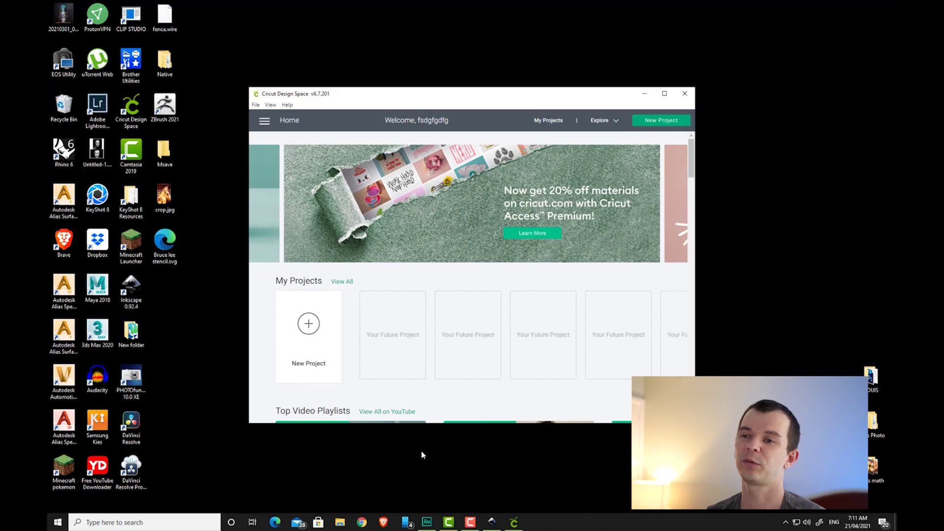
left_click(305, 333)
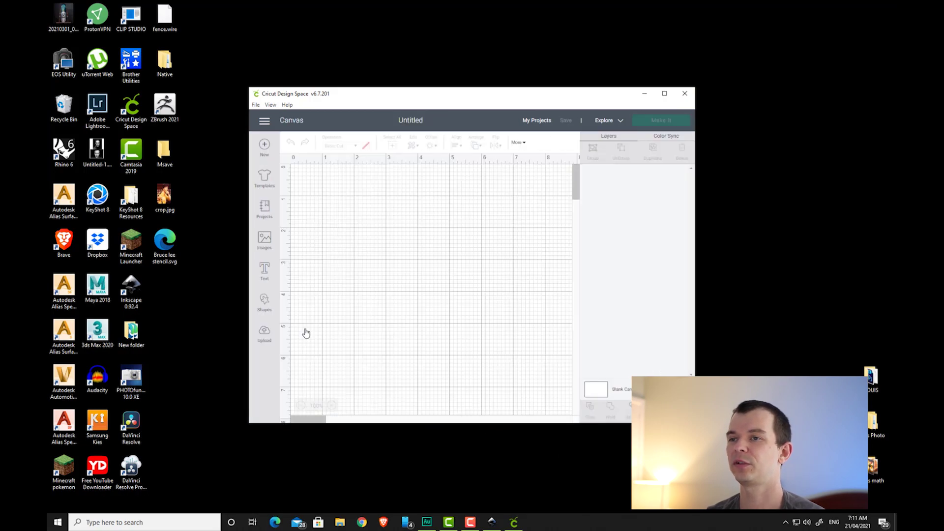
Upload Bruce lee stencil.svg from the Desktop as an image and add it to the canvas
left_click(264, 335)
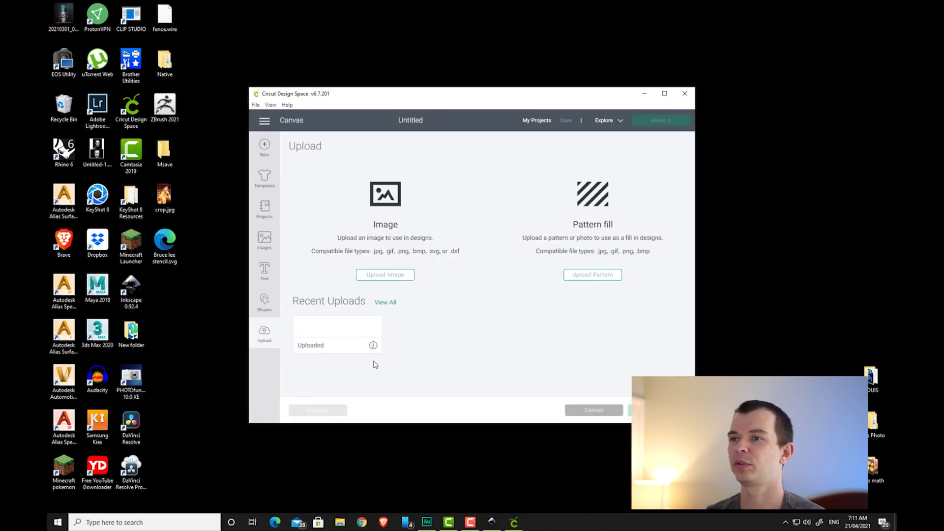
left_click(386, 279)
left_click(494, 271)
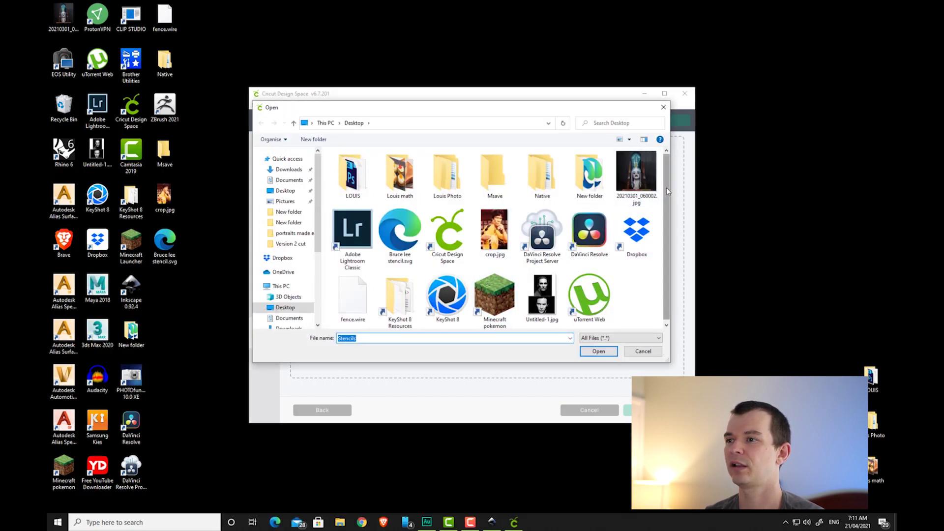
left_click_drag(668, 192, 668, 193)
left_click(400, 231)
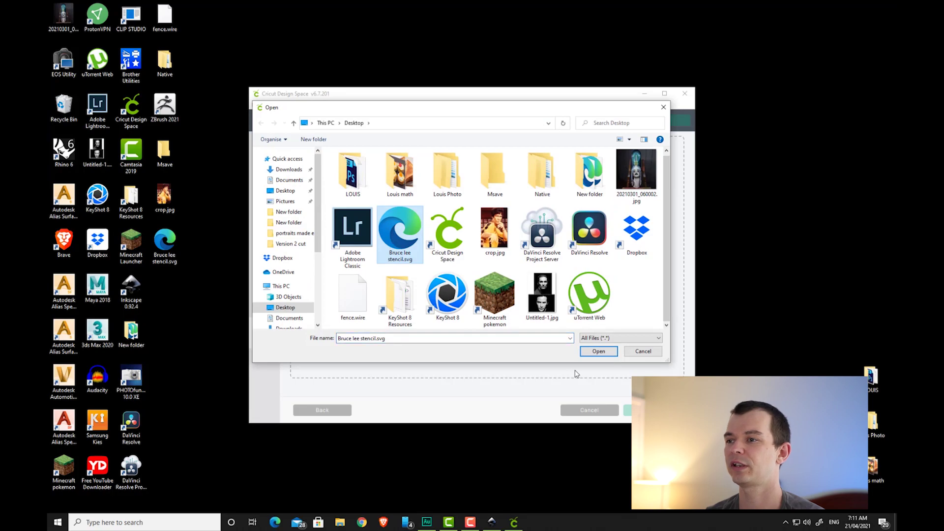
left_click(595, 352)
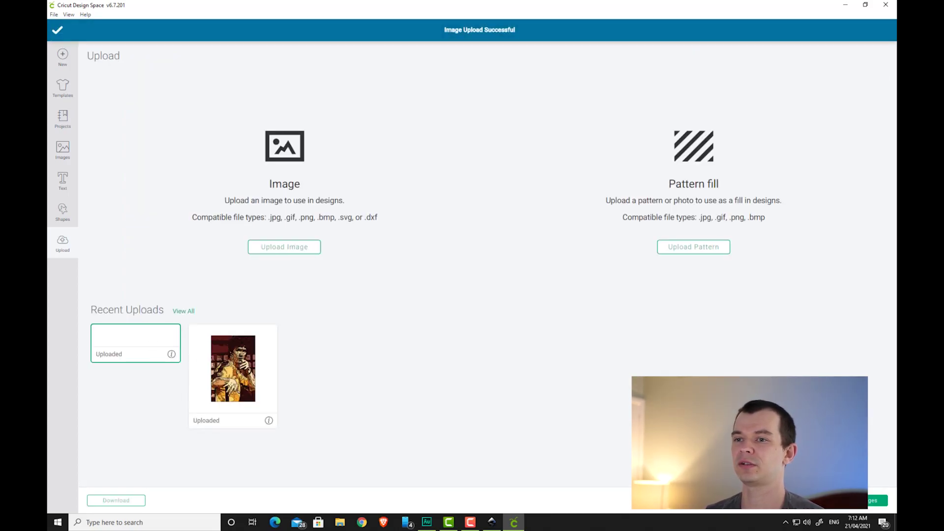
left_click(845, 507)
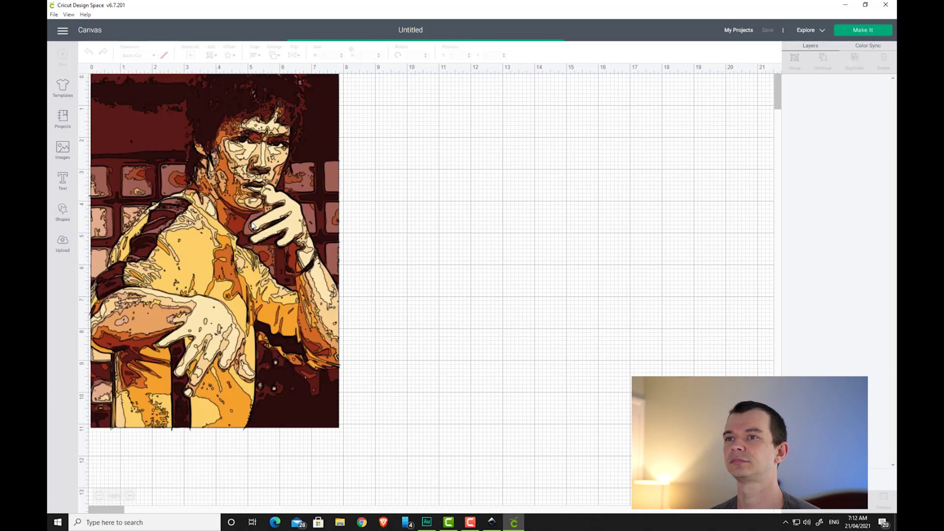
left_click(421, 263)
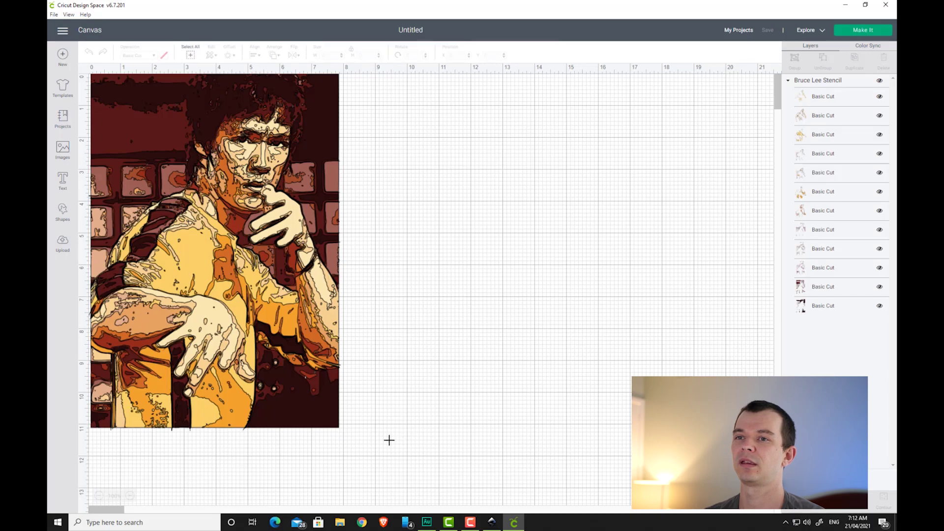
Move the whole portrait away from the canvas corner and scale it down to about 7.22 by 10.85 inches
left_click_drag(389, 440, 89, 73)
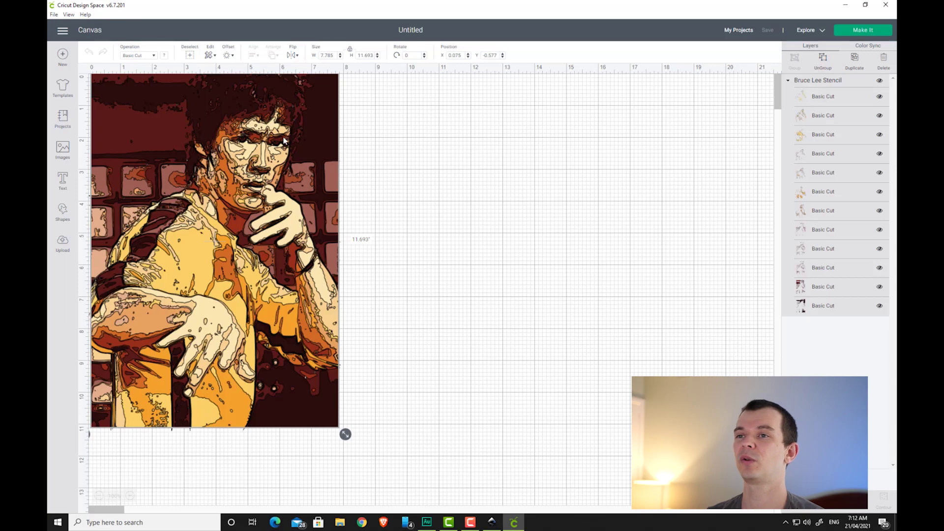
left_click_drag(306, 139, 319, 167)
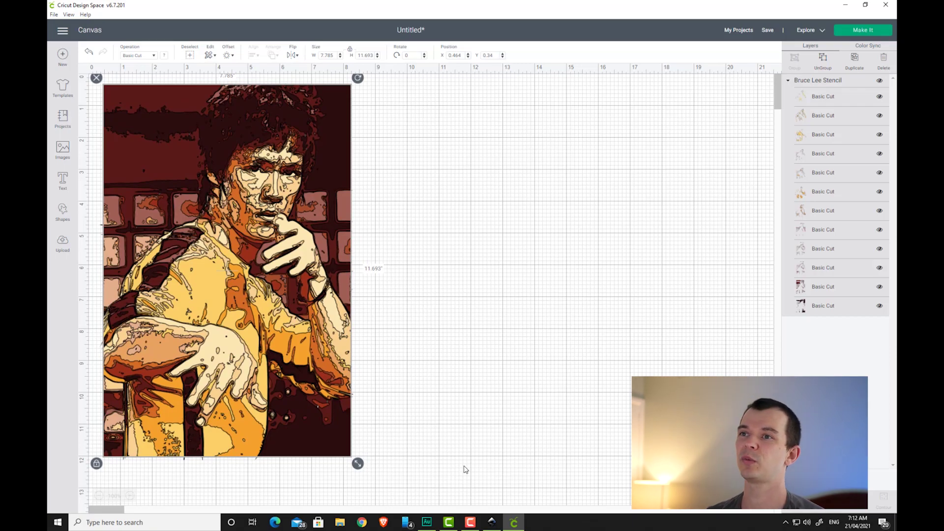
left_click_drag(358, 463, 335, 431)
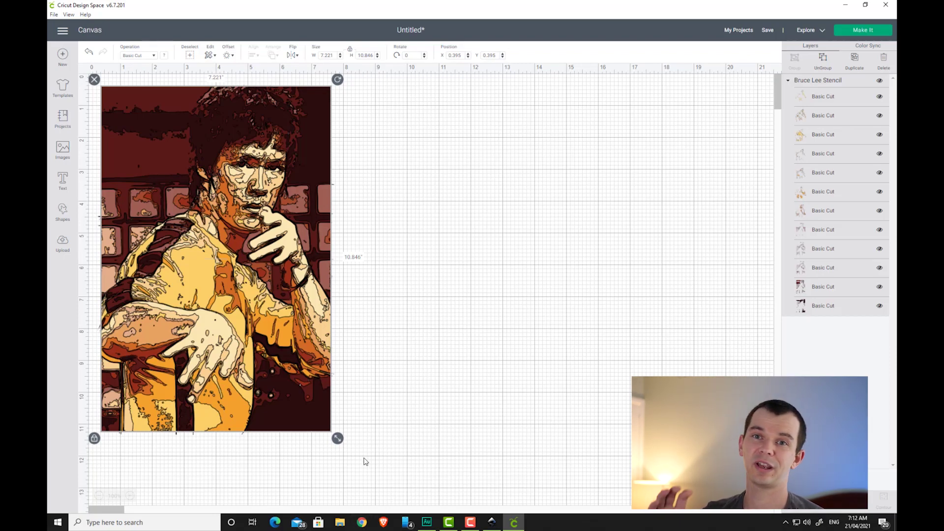
left_click(489, 273)
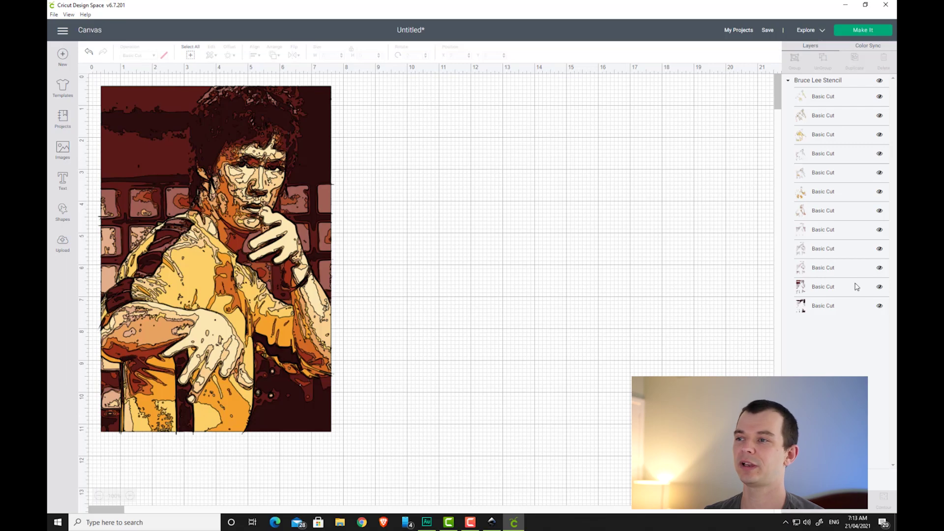
Hide the cut layers one by one from the darkest up to leave the palest, and show the two darkest again
left_click(880, 305)
left_click(879, 287)
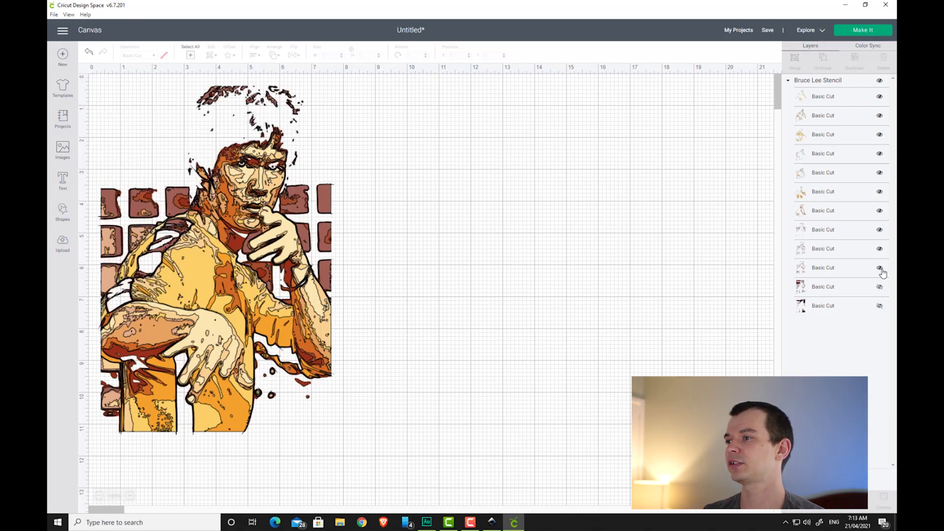
left_click(880, 267)
left_click(879, 248)
left_click(880, 229)
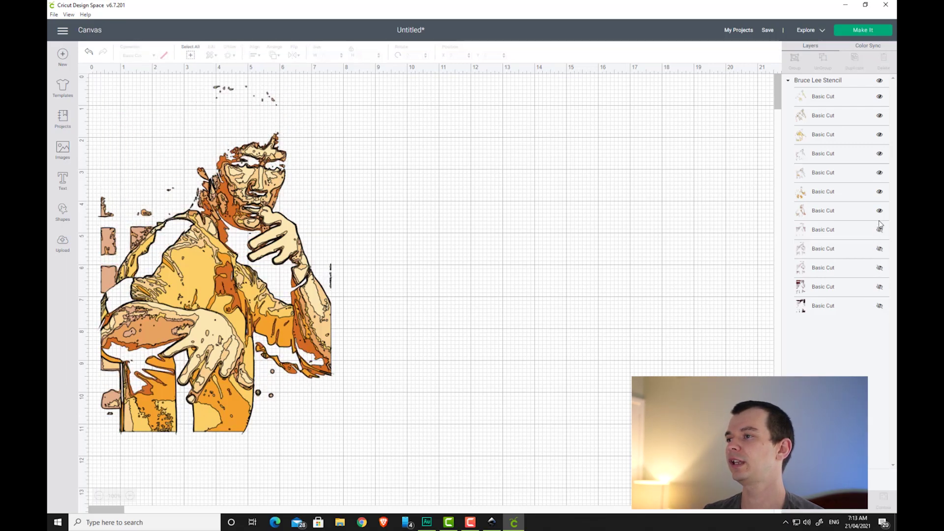
left_click(880, 211)
left_click(880, 192)
left_click(879, 172)
left_click(880, 153)
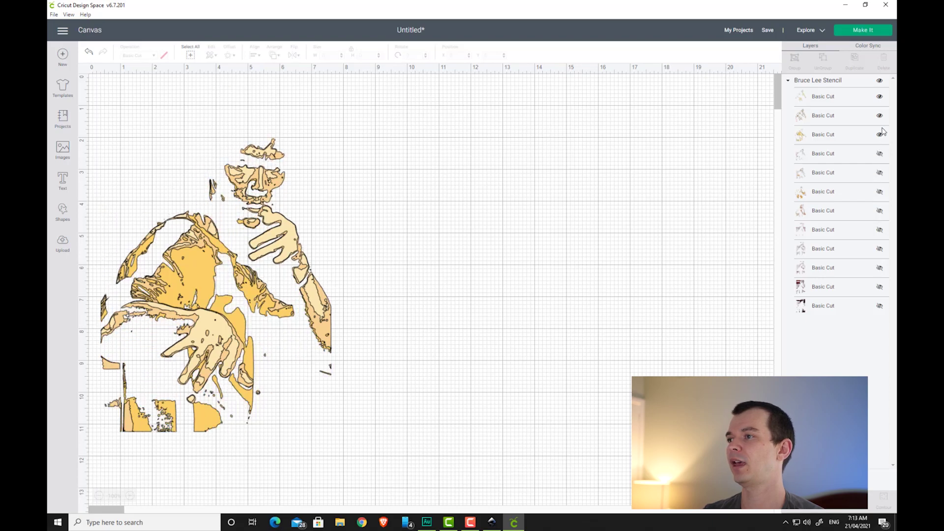
left_click(880, 132)
left_click(880, 134)
left_click(880, 115)
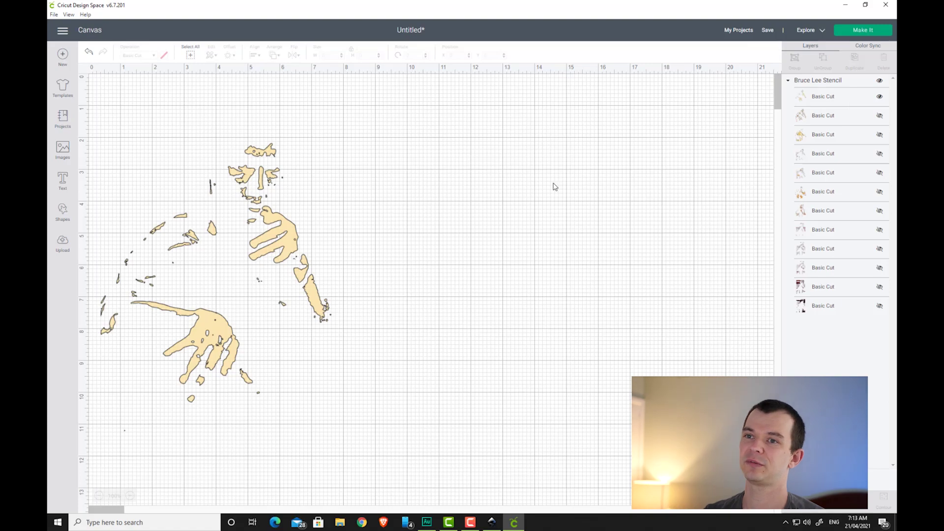
left_click(880, 306)
left_click(879, 287)
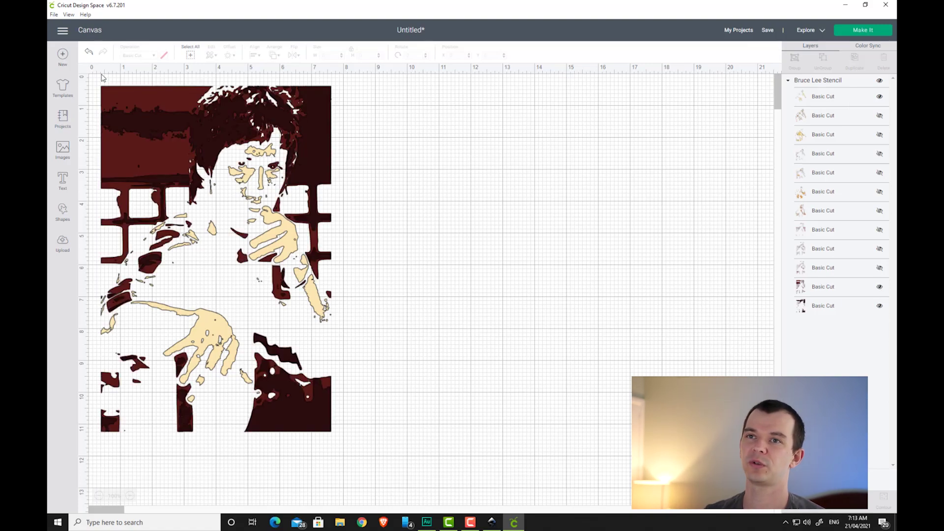
Add a "+" text as a registration mark and place it just outside the portrait's upper-left corner
left_click(62, 181)
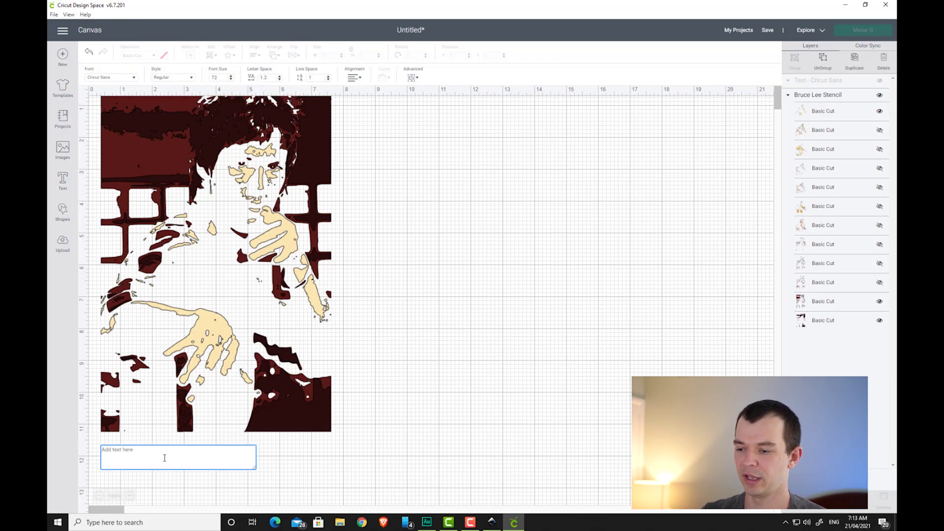
type("+")
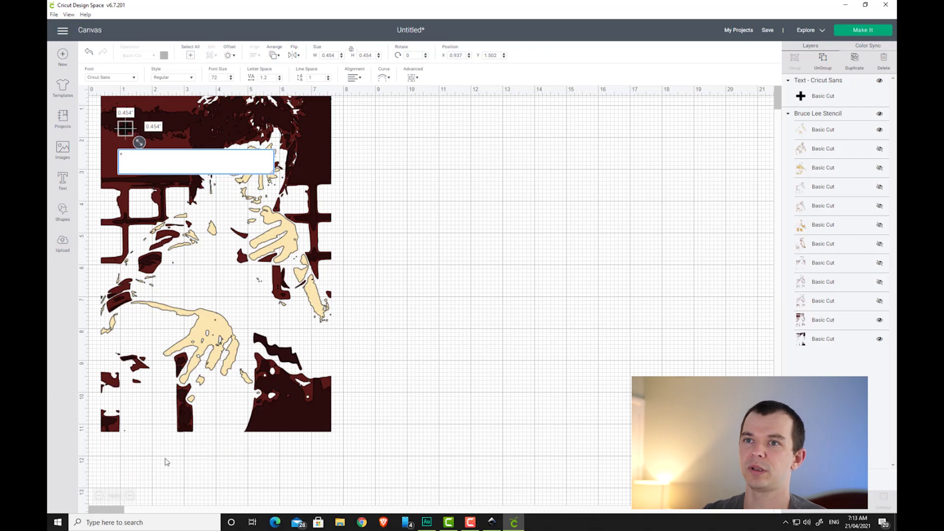
left_click(402, 219)
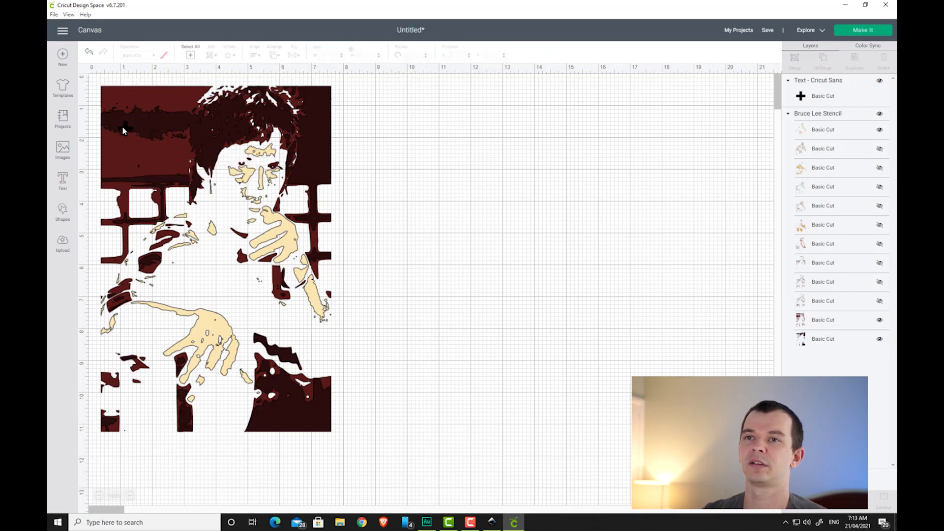
left_click_drag(123, 131, 96, 89)
left_click(398, 233)
left_click(386, 167)
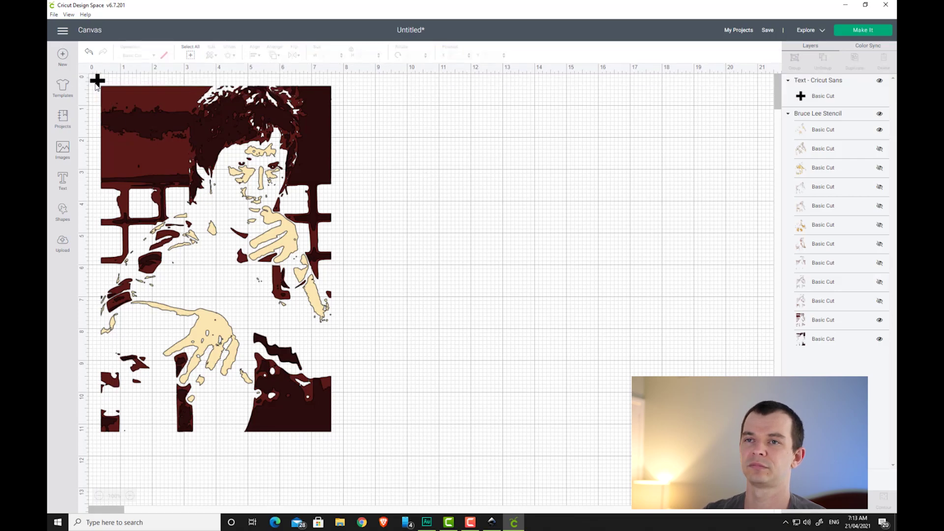
Duplicate the plus mark and place the copy just outside the portrait's lower-right corner
left_click(97, 84)
key("ctrl+d")
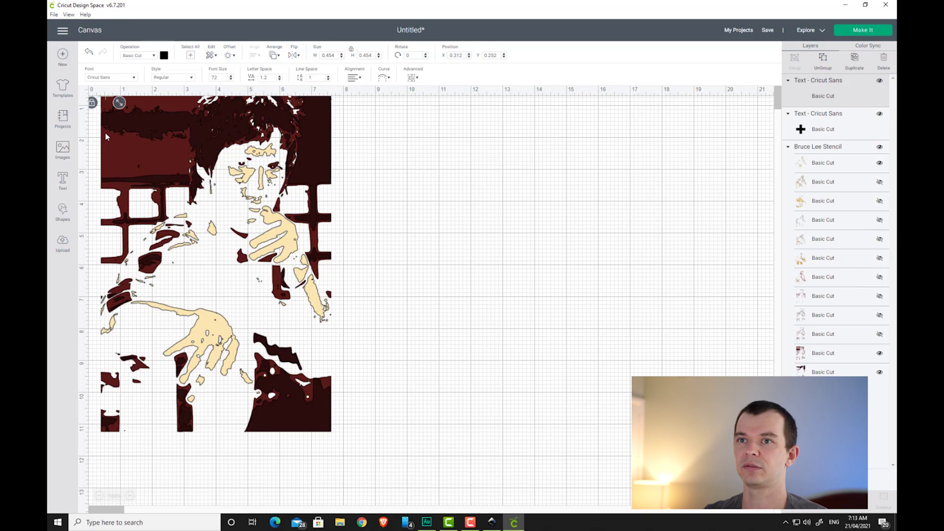
left_click(509, 259)
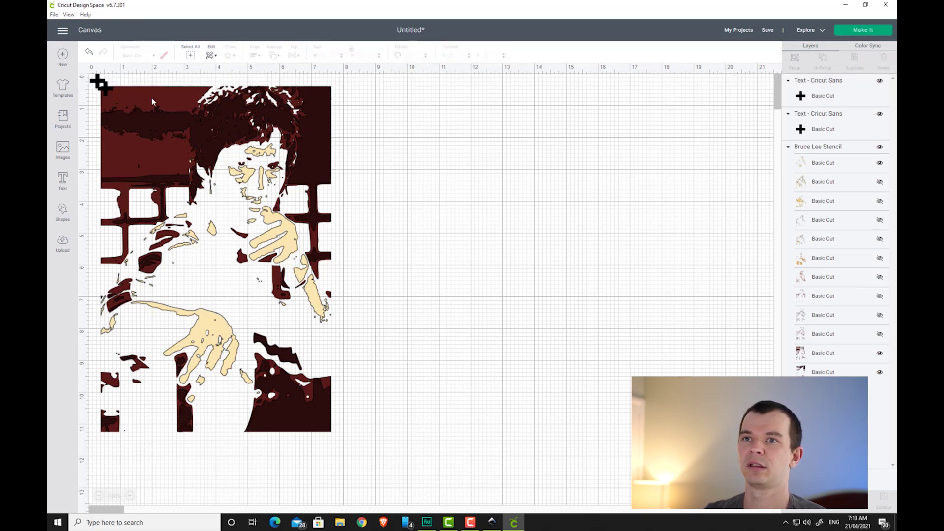
left_click_drag(107, 89, 342, 442)
left_click(402, 346)
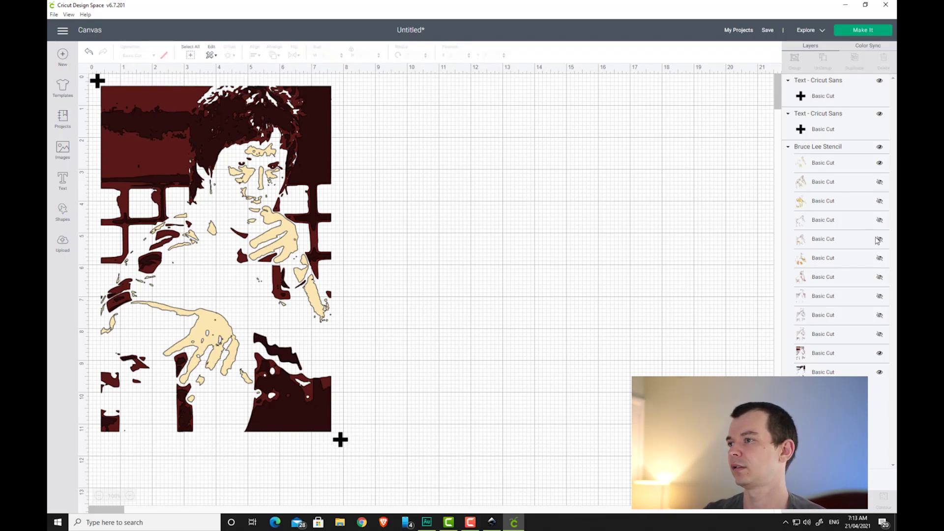
Try to show the hidden cut layers all at once by selecting them together
left_click(862, 182)
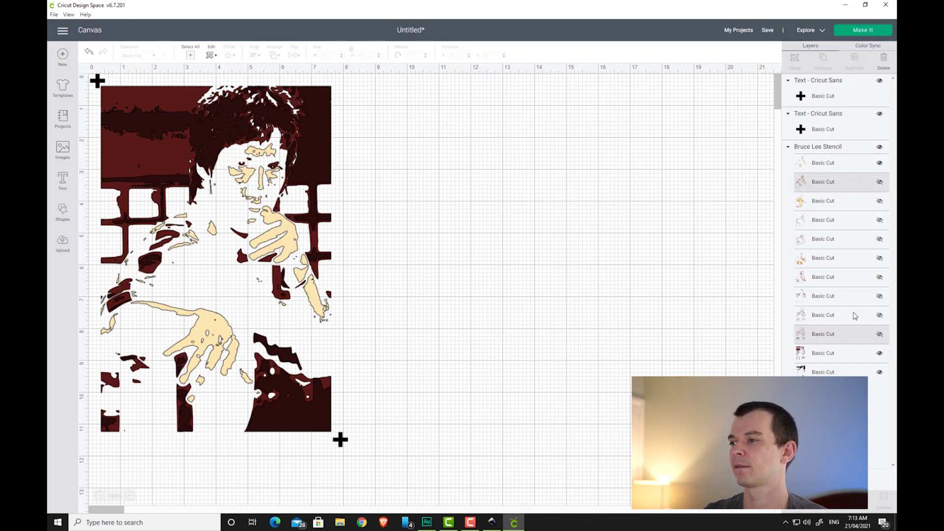
left_click(855, 315, "shift")
left_click(856, 296, "shift")
left_click(856, 277, "shift")
left_click(855, 257, "shift")
left_click(855, 238, "shift")
left_click(856, 220, "shift")
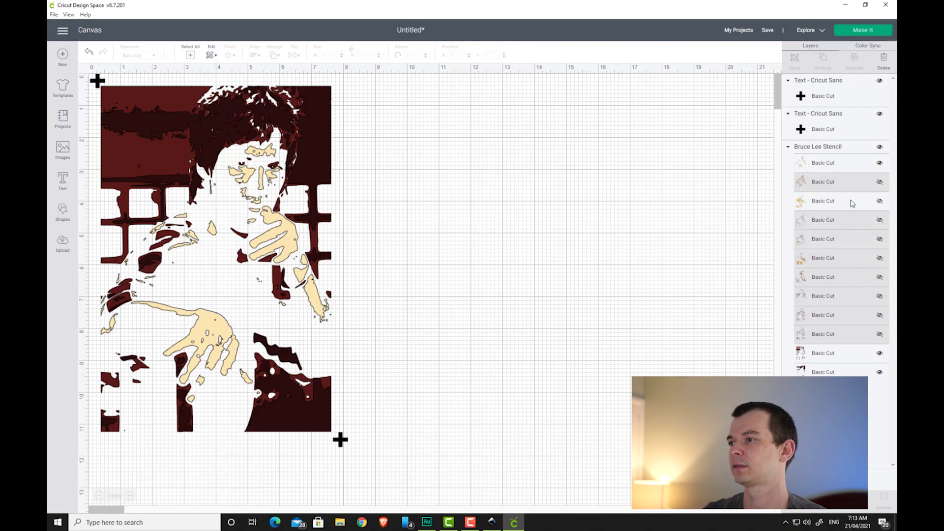
left_click(853, 202, "shift")
left_click(878, 203)
Show the hidden cut layers of the Bruce Lee Stencil group one after another
left_click(879, 201)
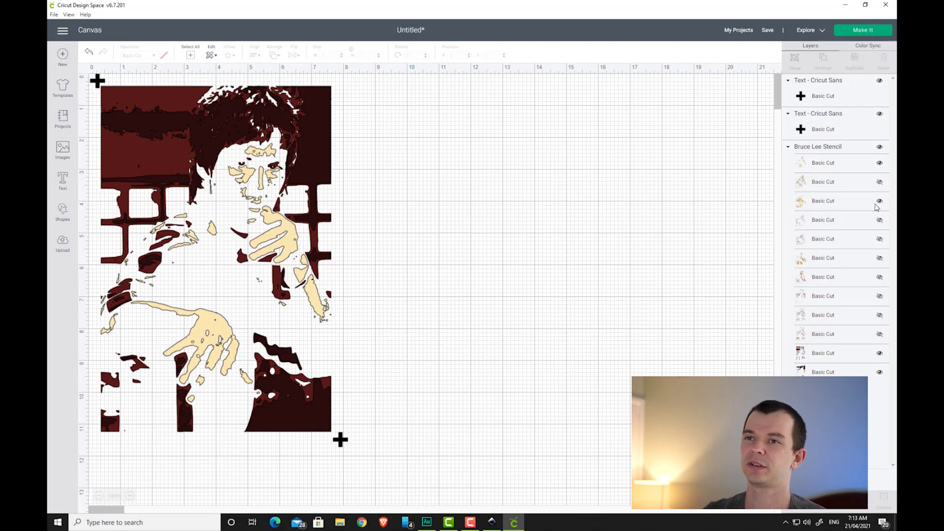
left_click(879, 182)
left_click(880, 239)
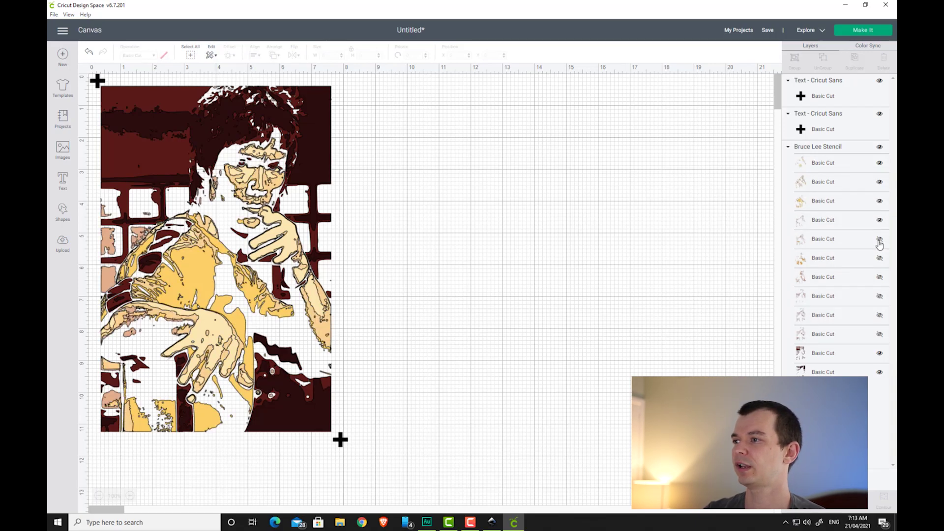
left_click(879, 258)
left_click(880, 277)
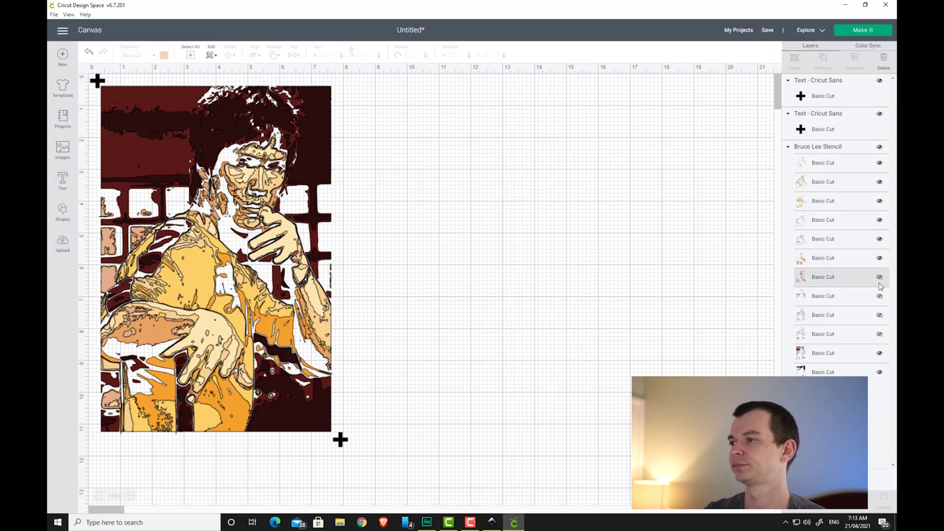
left_click(880, 296)
left_click(880, 315)
left_click(880, 335)
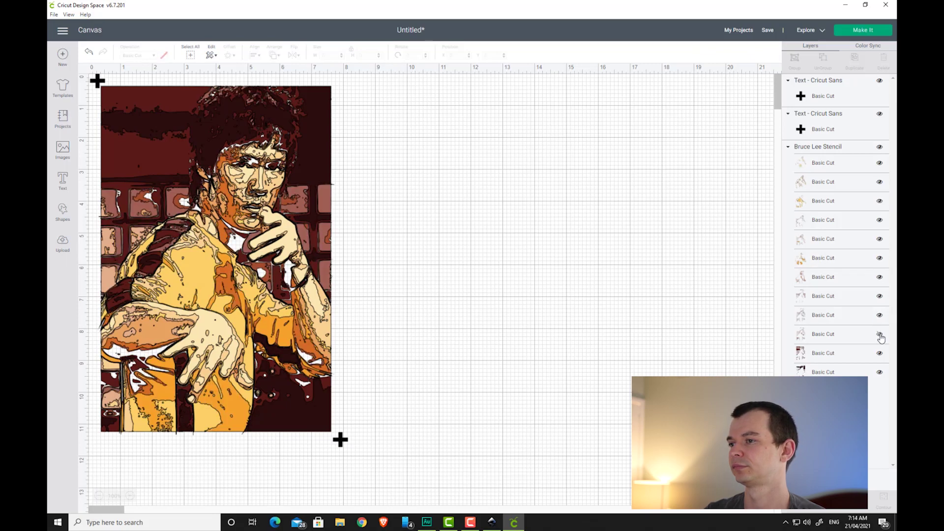
Move the whole portrait together with both plus marks slightly down and right, away from the canvas's upper-left corner
left_click_drag(453, 448, 100, 85)
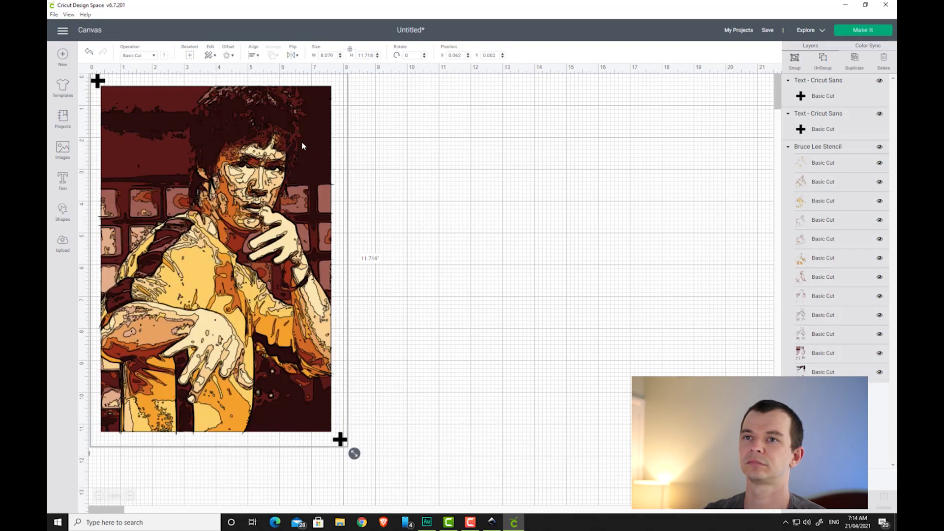
left_click_drag(316, 114, 328, 124)
left_click(408, 150)
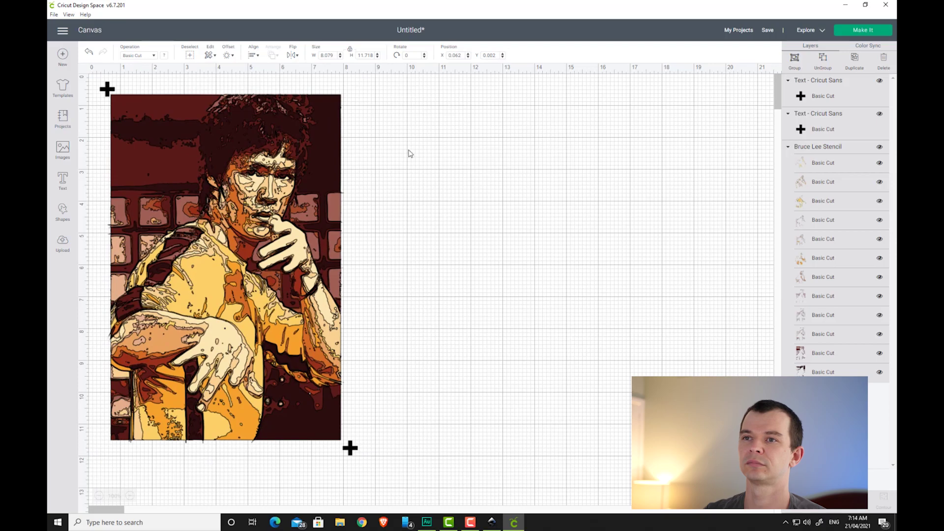
Move the upper-left plus mark diagonally outward so it sits clear of the portrait's corner
left_click(110, 90)
left_click(432, 166)
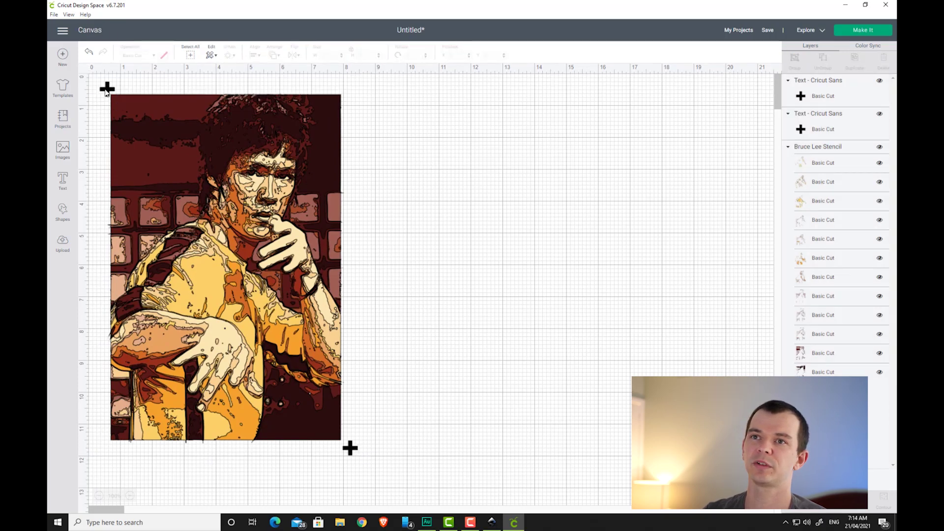
left_click_drag(107, 91, 100, 91)
left_click(496, 240)
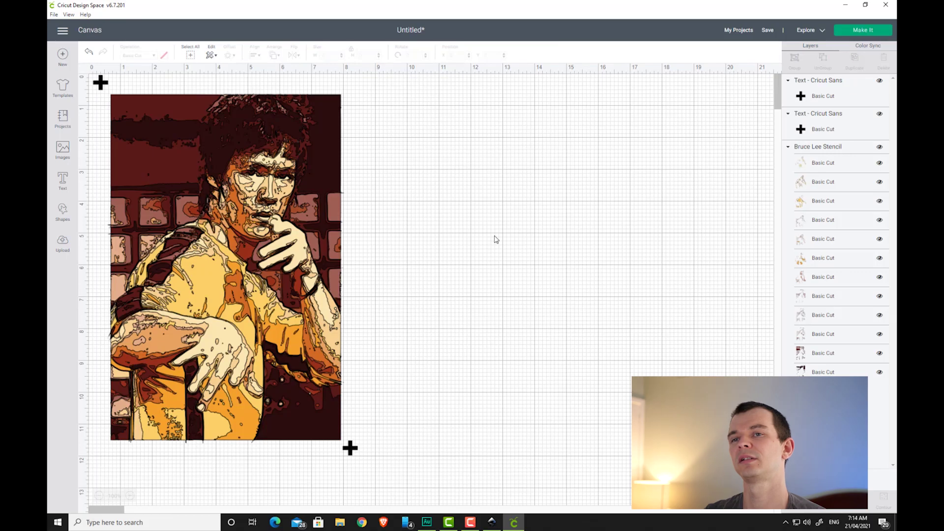
Hide every cut layer of the Bruce Lee Stencil group except the first one, keeping both plus marks visible
left_click(880, 353)
left_click(880, 372)
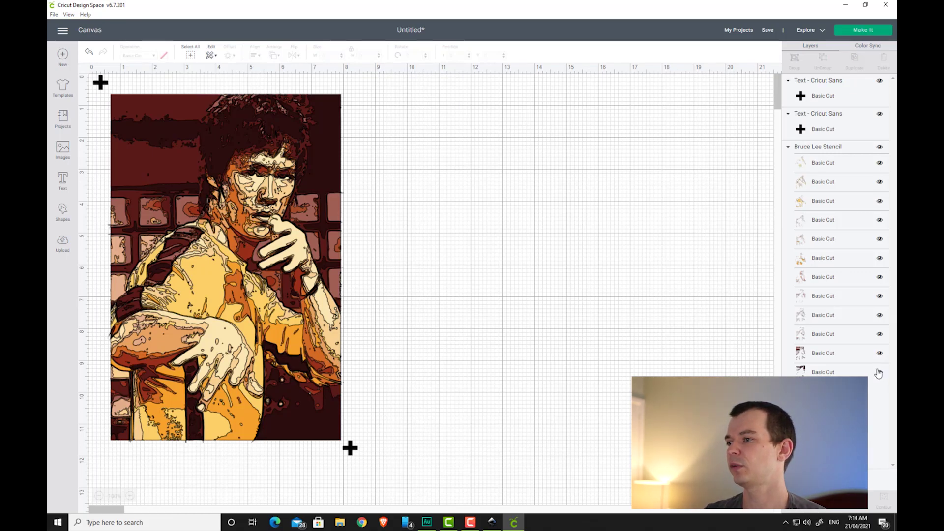
left_click(879, 334)
left_click(880, 315)
left_click(880, 296)
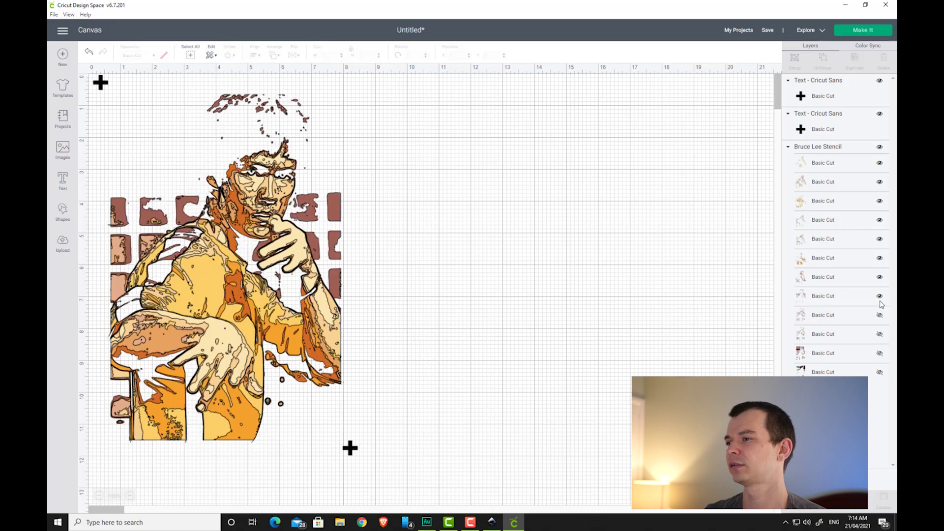
left_click(880, 277)
left_click(879, 259)
left_click(879, 239)
left_click(879, 219)
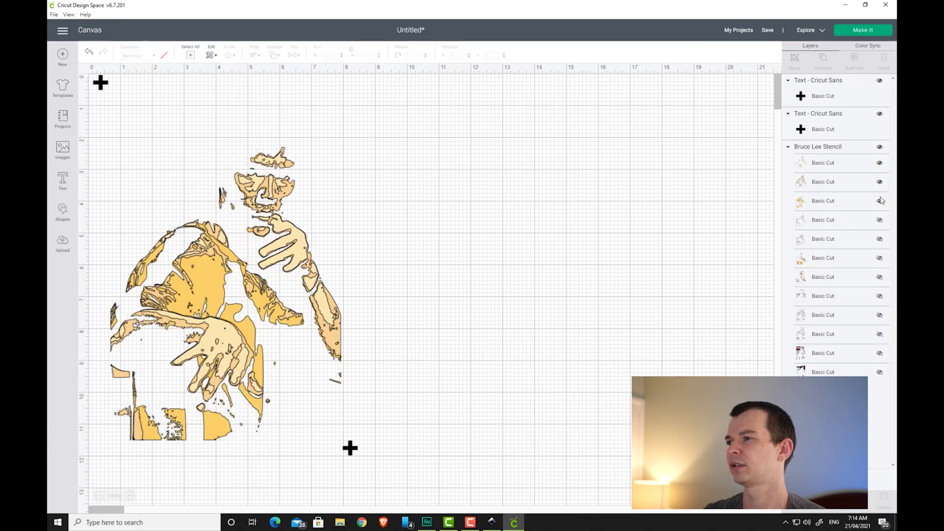
left_click(879, 201)
left_click(879, 182)
left_click(880, 162)
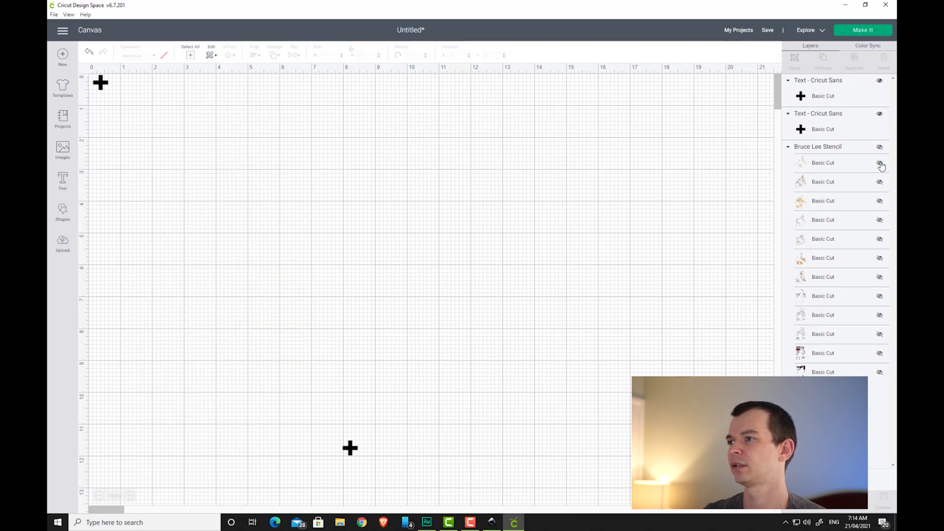
left_click(880, 164)
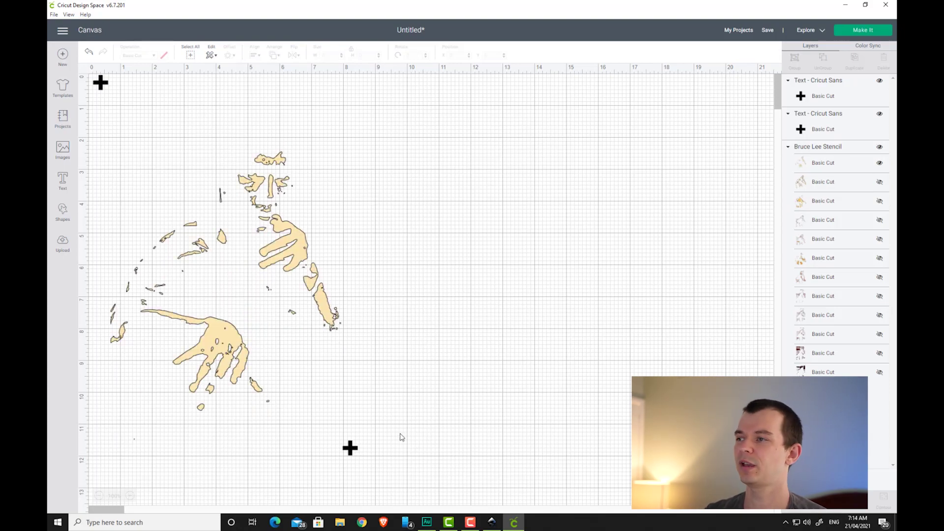
Weld the first stencil layer and both plus registration marks into one shape
left_click_drag(407, 466, 90, 73)
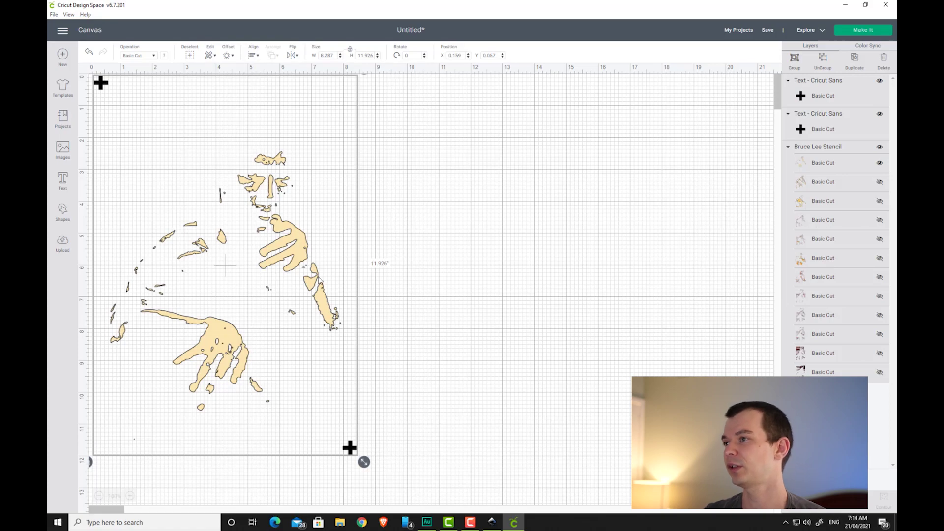
left_click(842, 165)
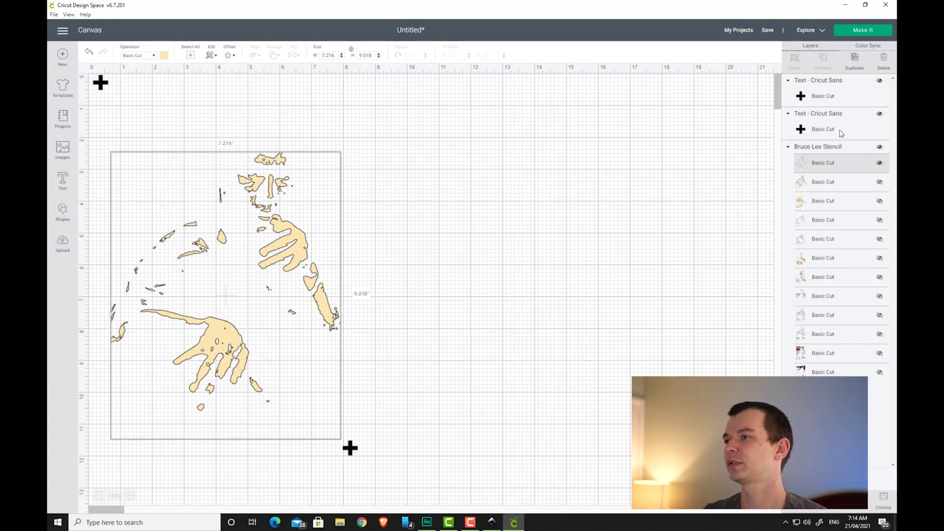
left_click(838, 115, "shift")
left_click(838, 101, "shift")
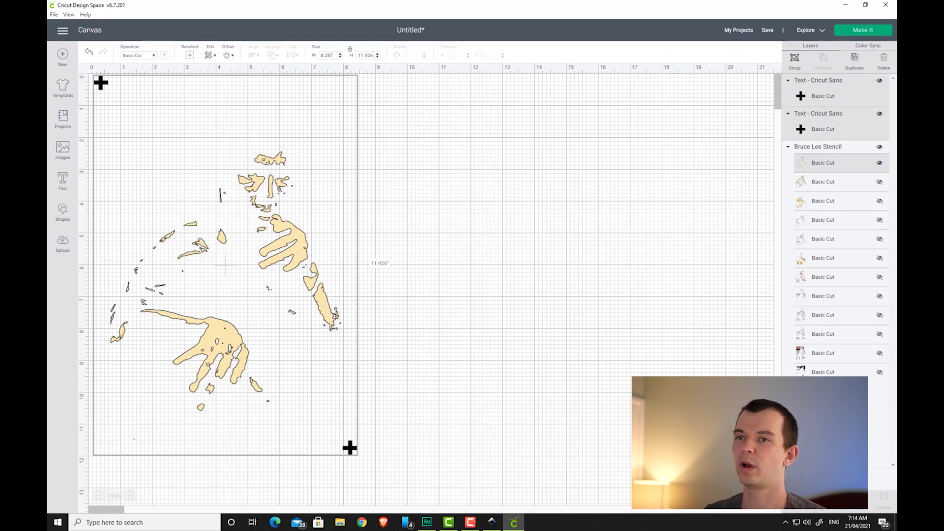
left_click(818, 499)
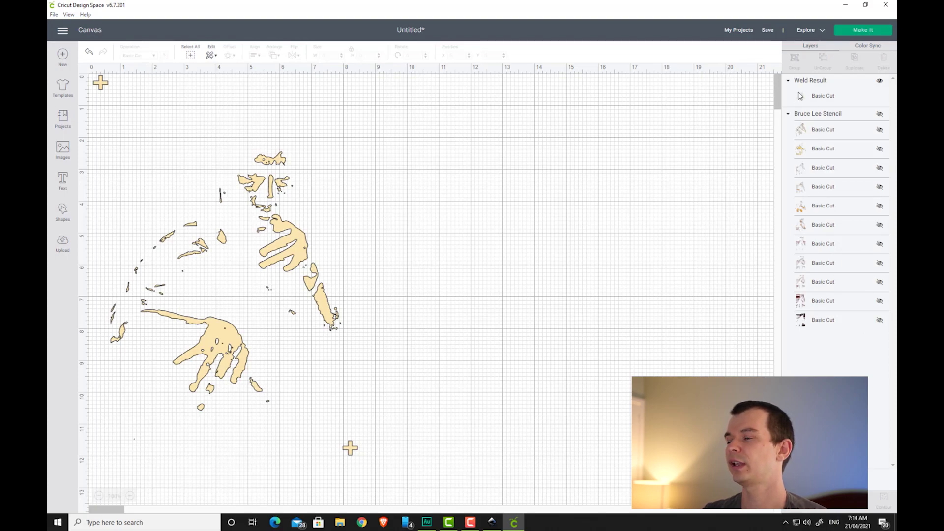
Send the welded layer to be made, accept the larger 12" x 24" mat, and continue to the material setup
left_click(864, 33)
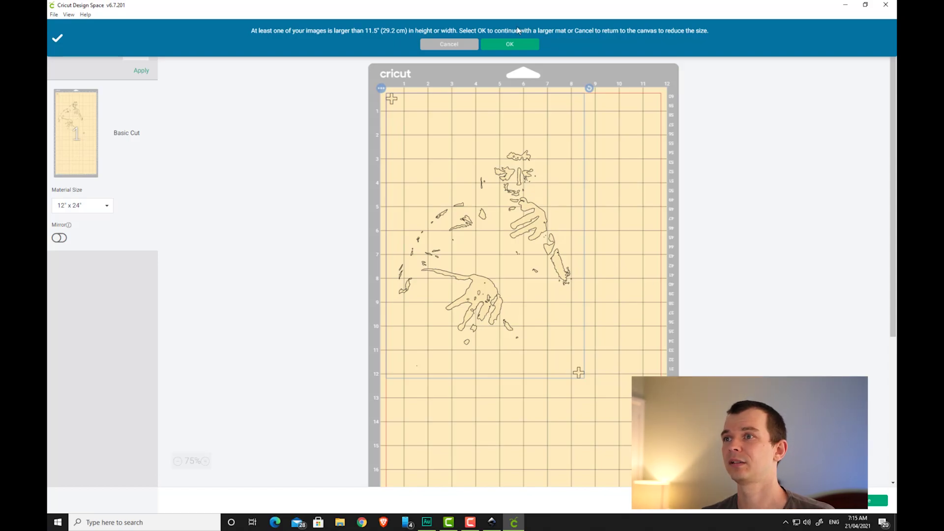
left_click(521, 44)
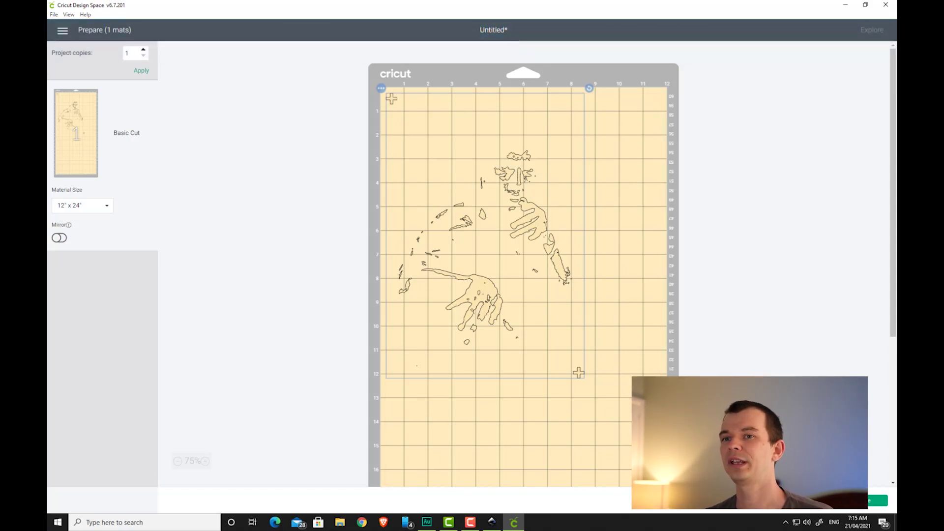
left_click(878, 500)
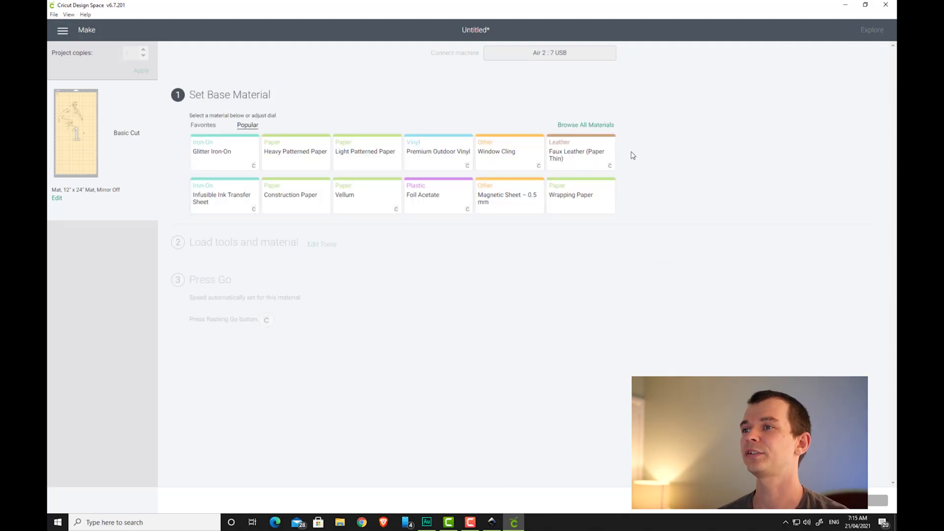
Choose Medium Cardstock – 80 lb (216 gsm) from the full materials list as the base material
left_click(590, 127)
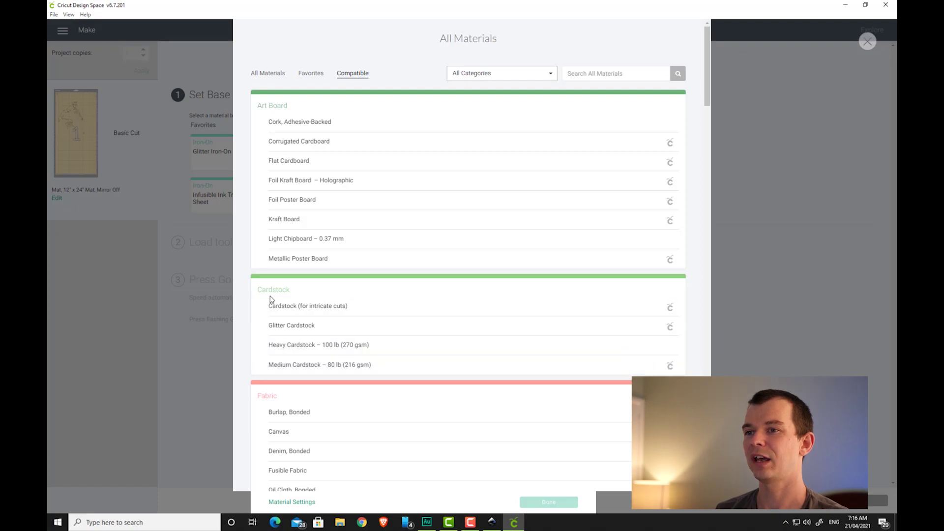
left_click(373, 368)
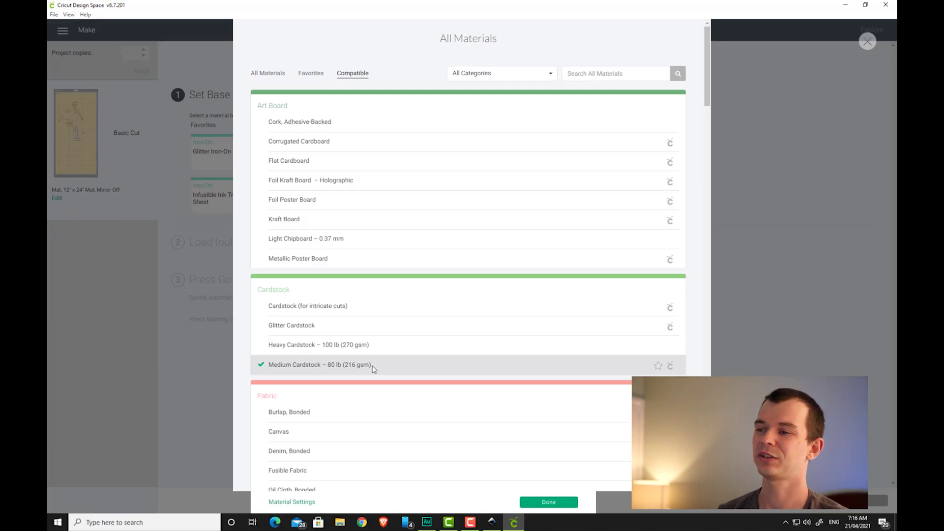
left_click(543, 503)
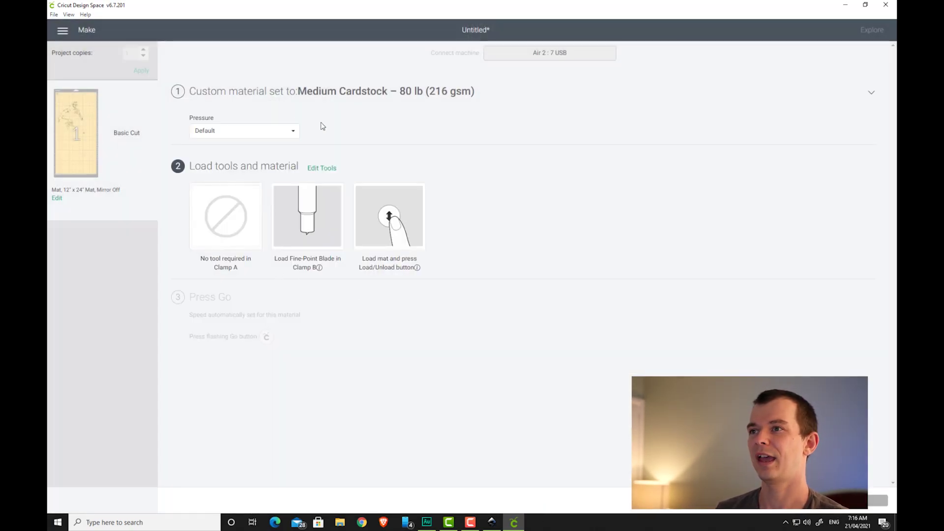